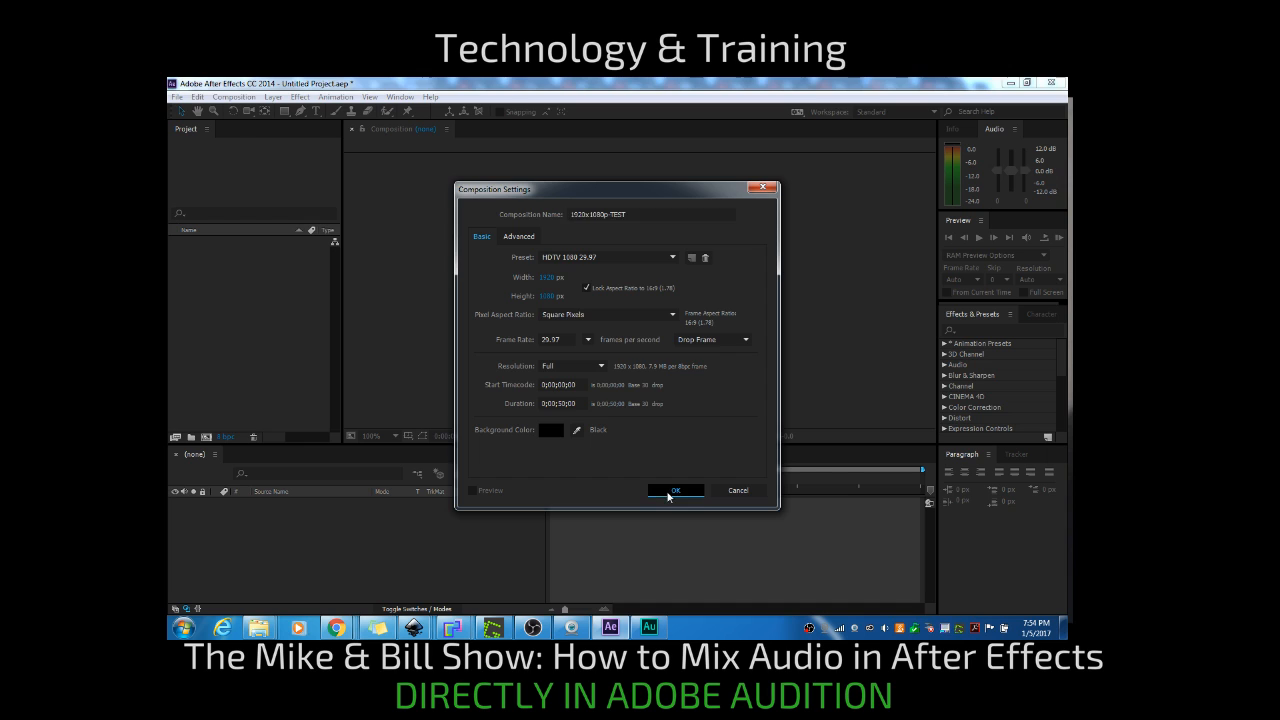
- Import studio-on-the-cheap-raw.mov from the Live Training folder and add it as a layer in the 1920x1080p-TEST composition
{"action": "right_click", "coordinate": [226, 265]}
{"action": "mouse_move", "coordinate": [262, 326]}
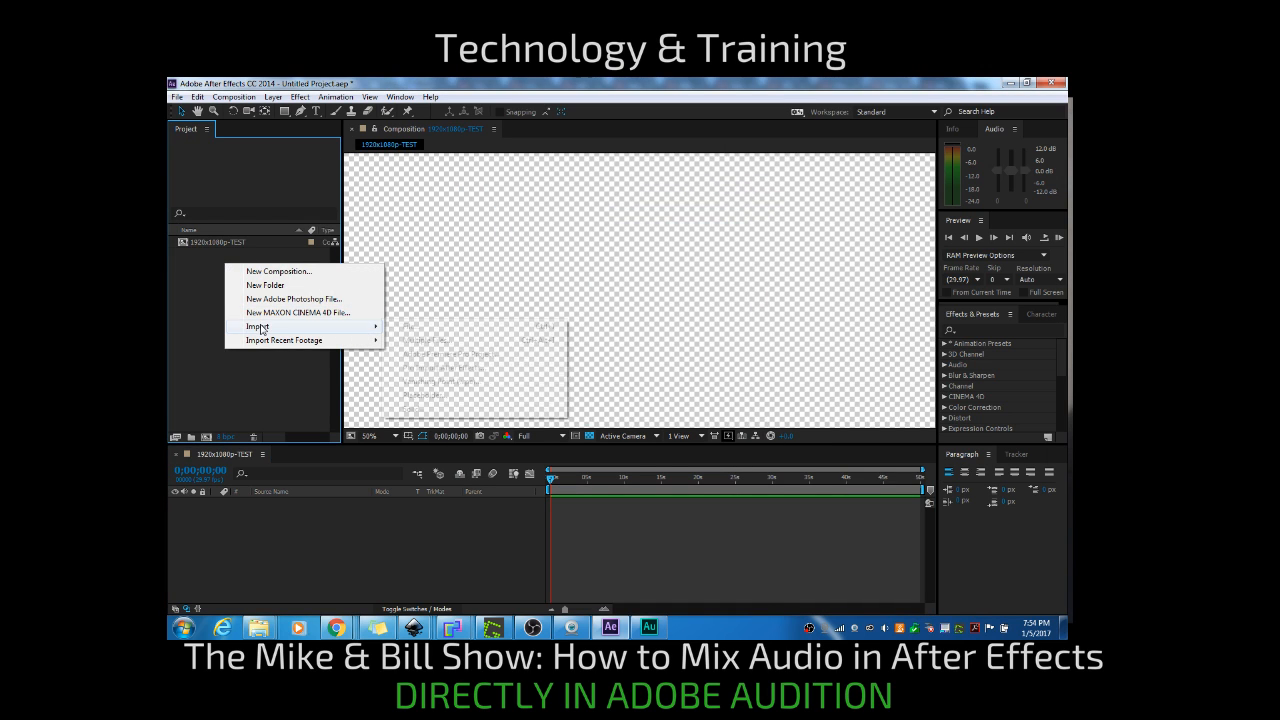
{"action": "left_click", "coordinate": [411, 330]}
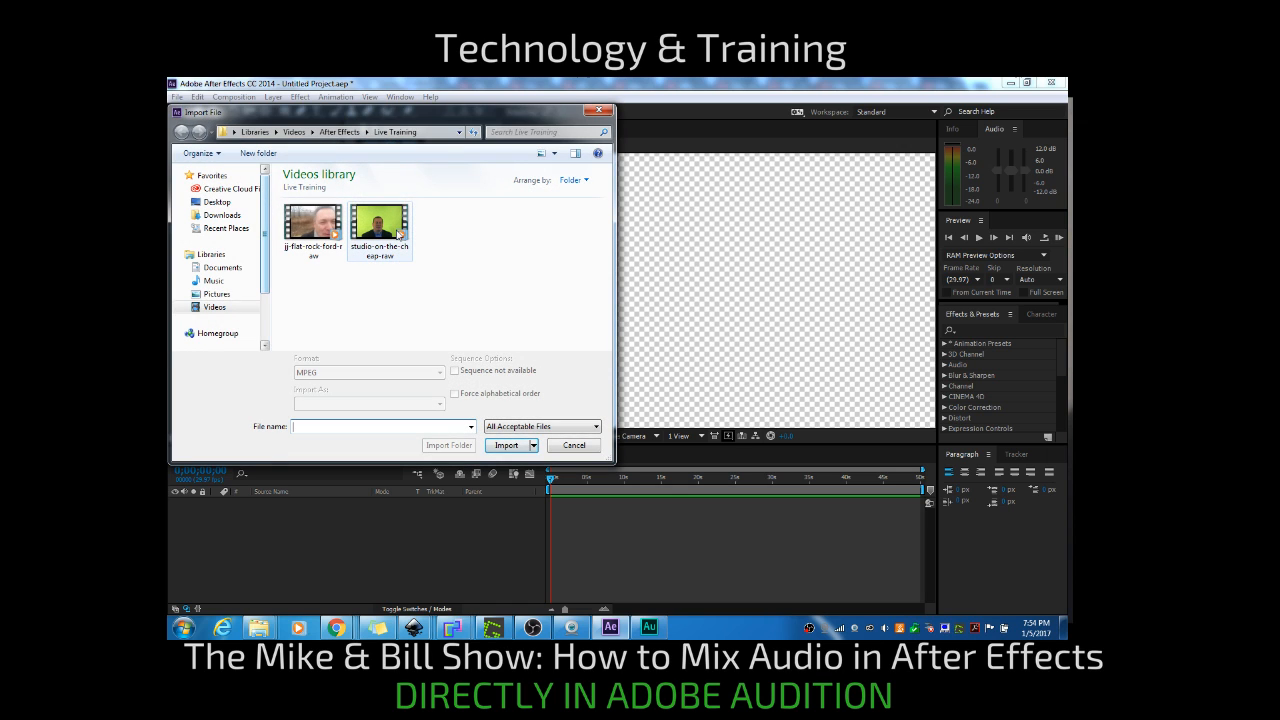
{"action": "double_click", "coordinate": [395, 232]}
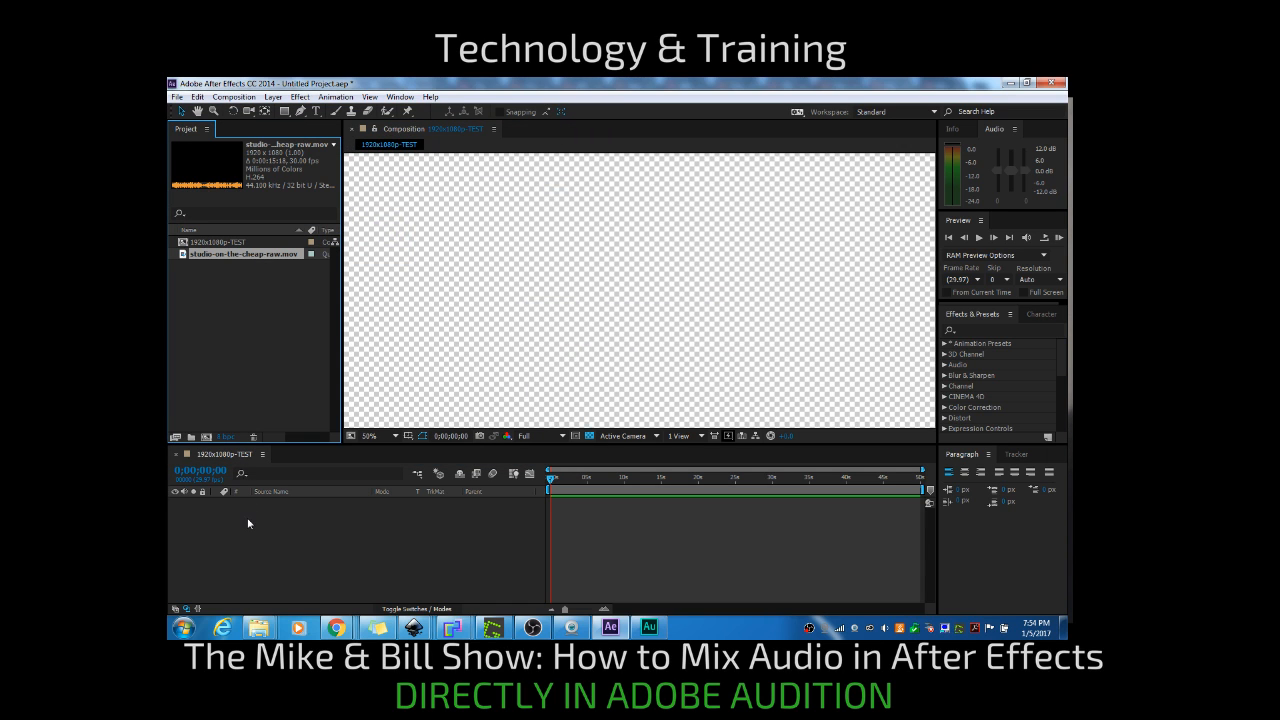
{"action": "left_click_drag", "start_coordinate": [270, 254], "coordinate": [272, 503]}
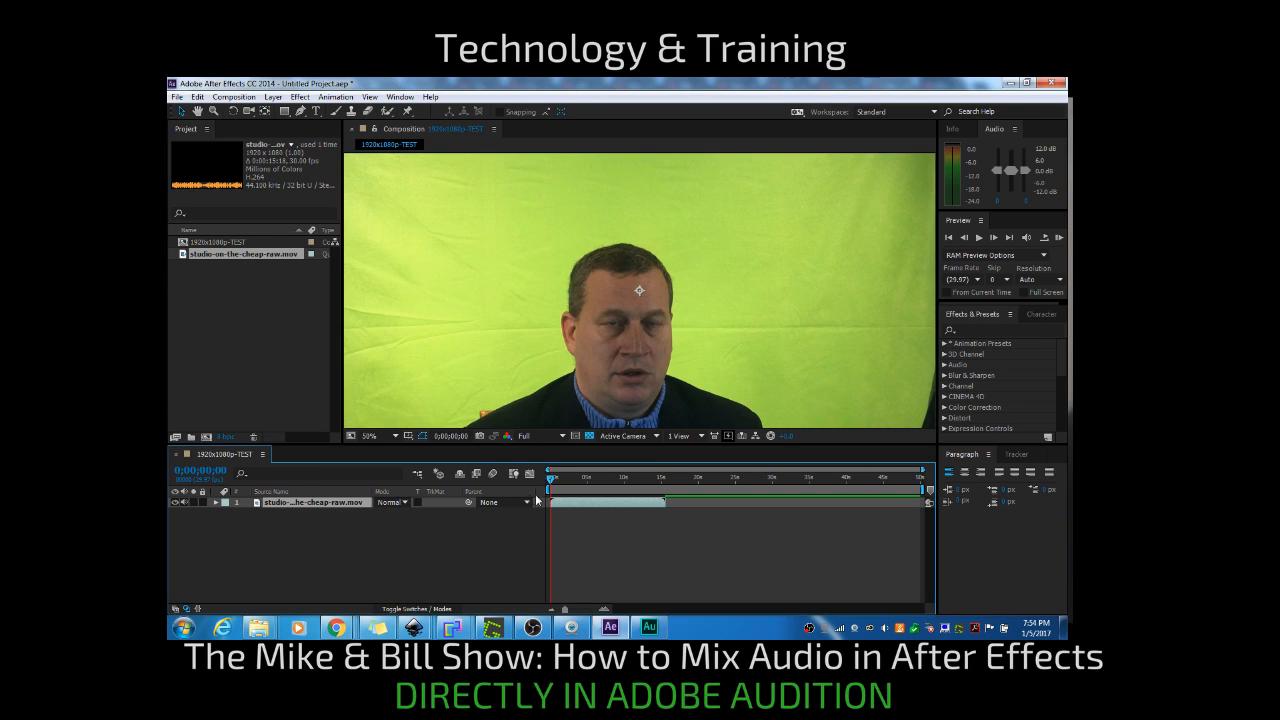
{"action": "left_click_drag", "start_coordinate": [549, 483], "coordinate": [570, 481]}
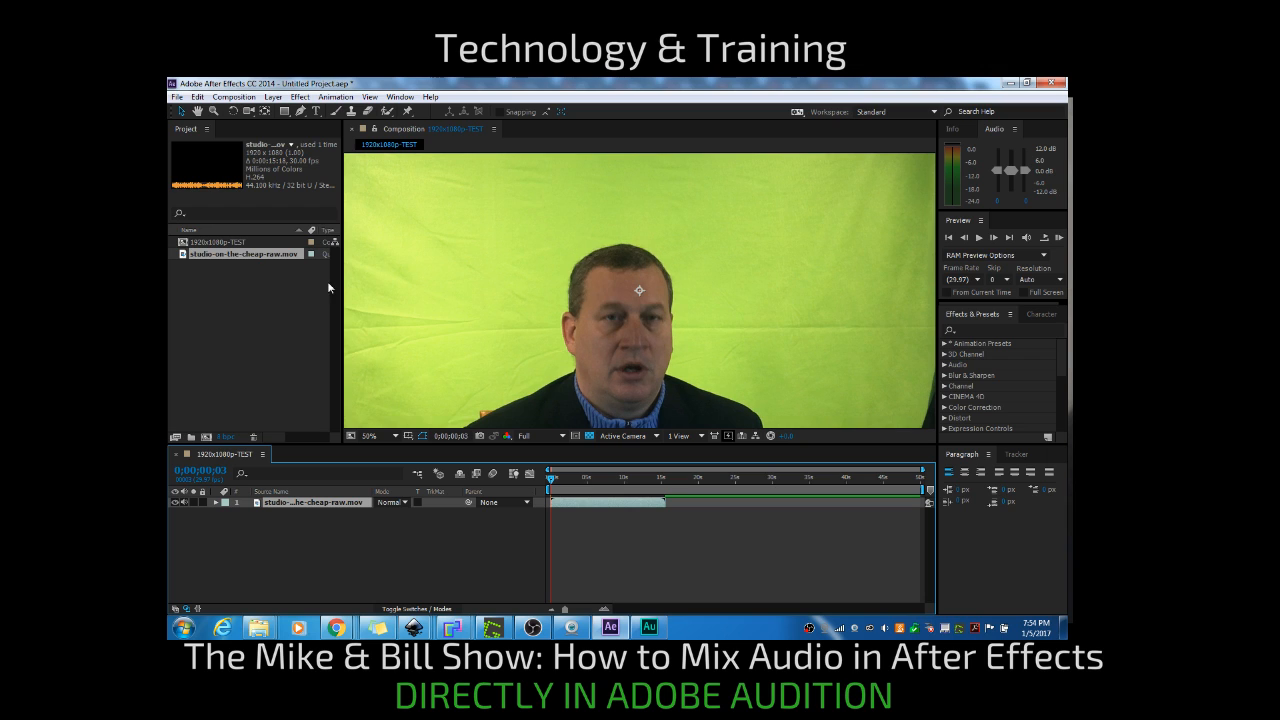
- Send the imported studio-on-the-cheap-raw.mov footage to Adobe Audition for audio editing
{"action": "left_click", "coordinate": [238, 308]}
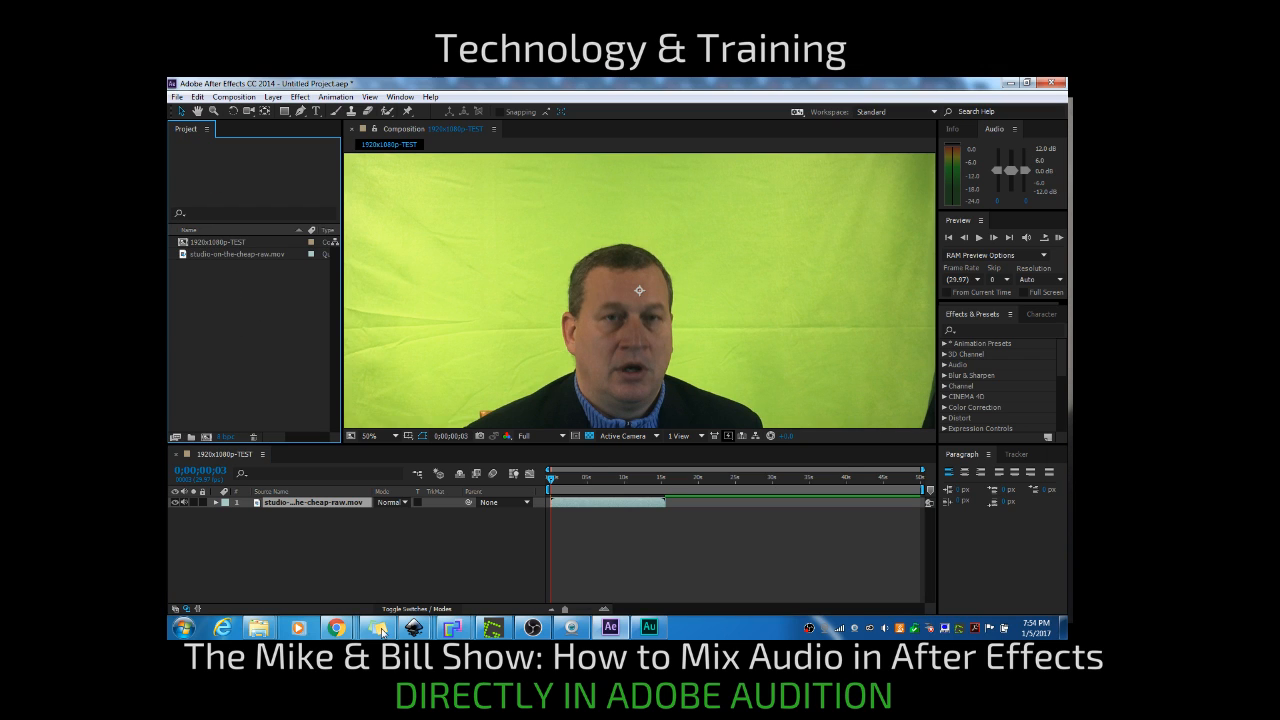
{"action": "mouse_move", "coordinate": [546, 634]}
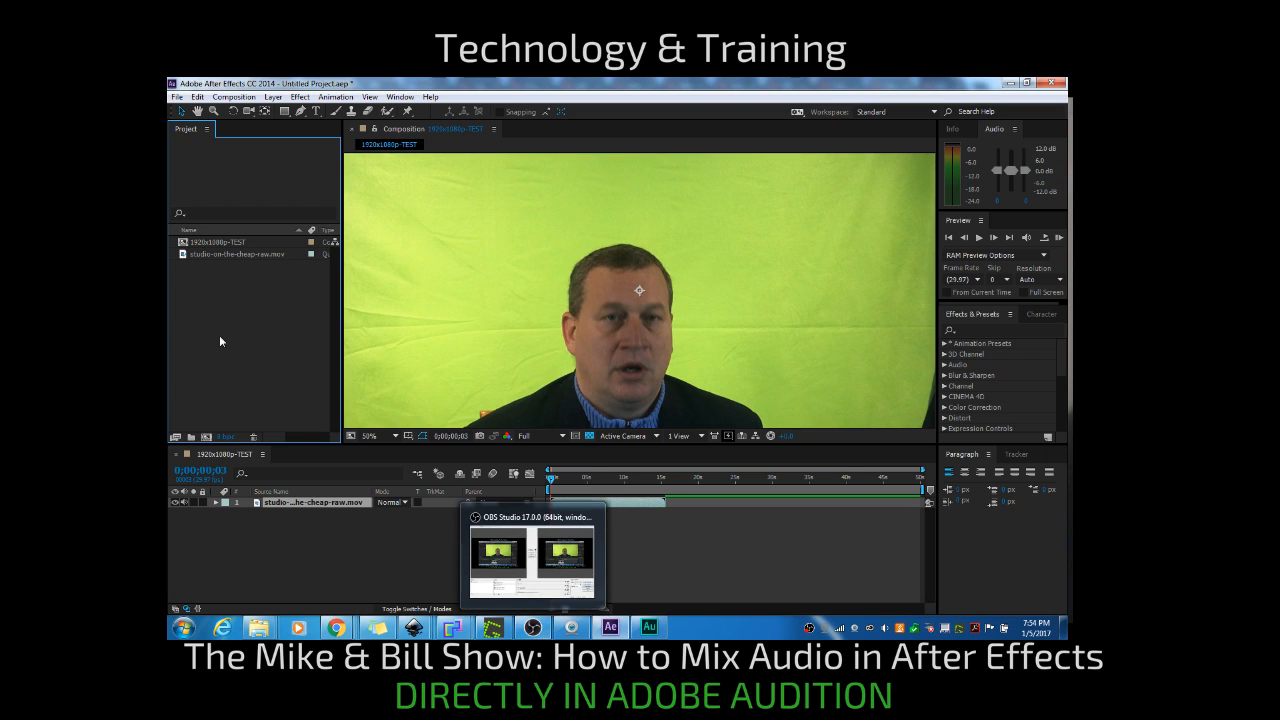
{"action": "left_click", "coordinate": [252, 256]}
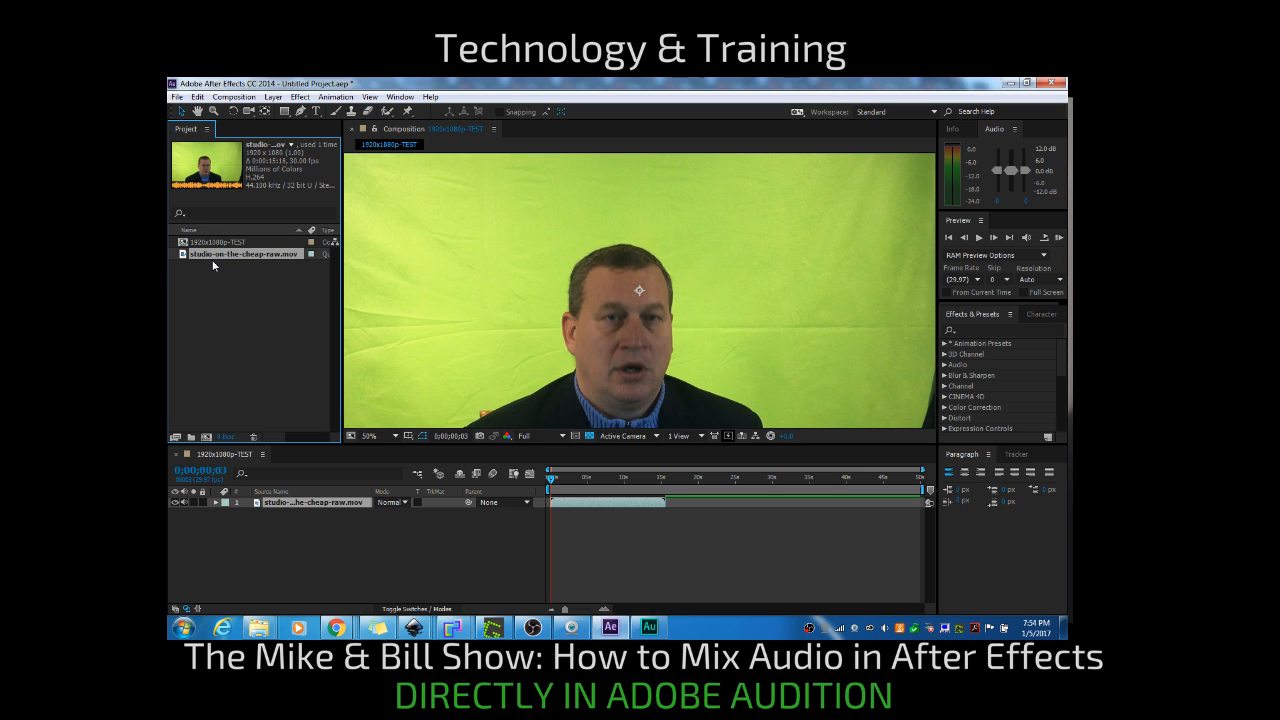
{"action": "left_click", "coordinate": [197, 97]}
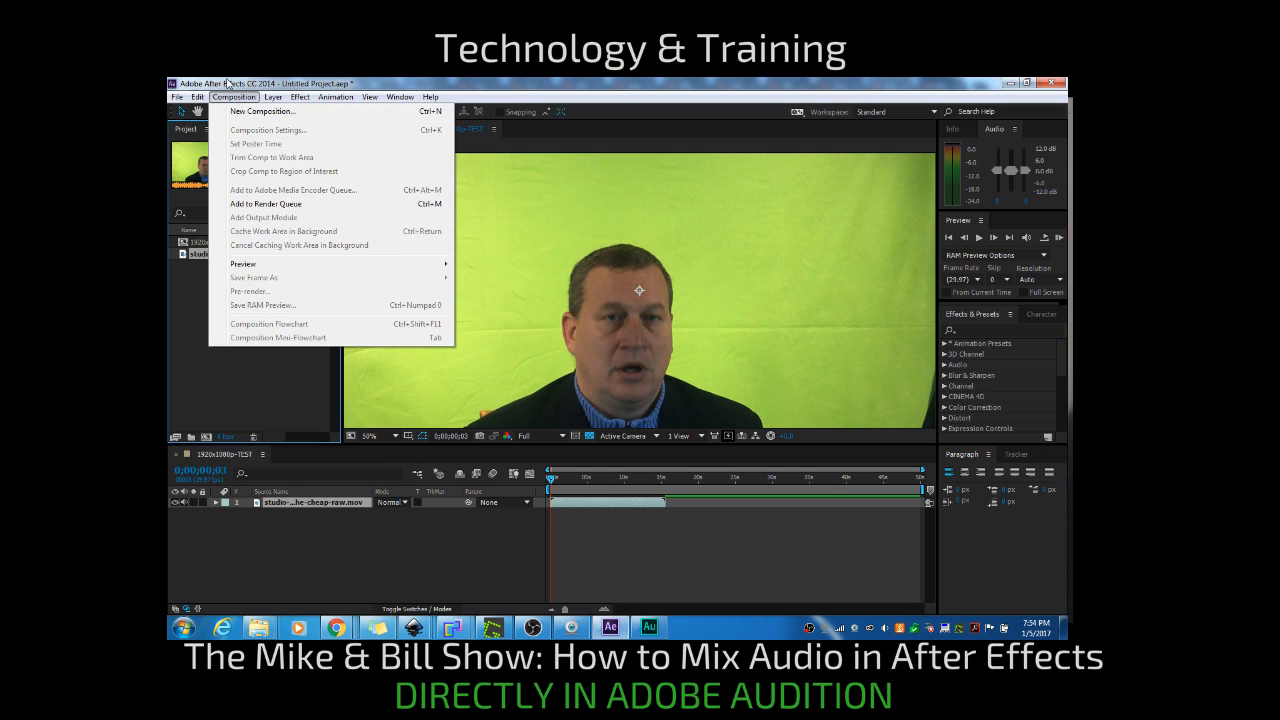
{"action": "left_click", "coordinate": [259, 398]}
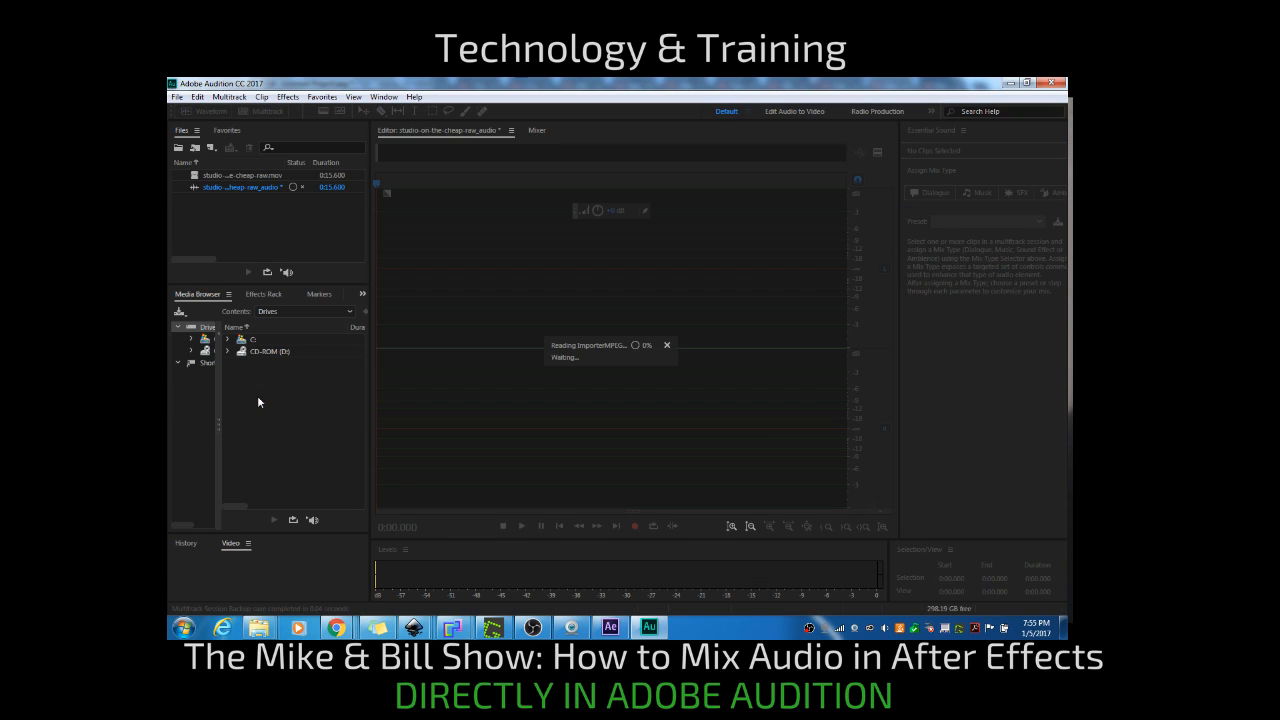
{"action": "left_click", "coordinate": [283, 228]}
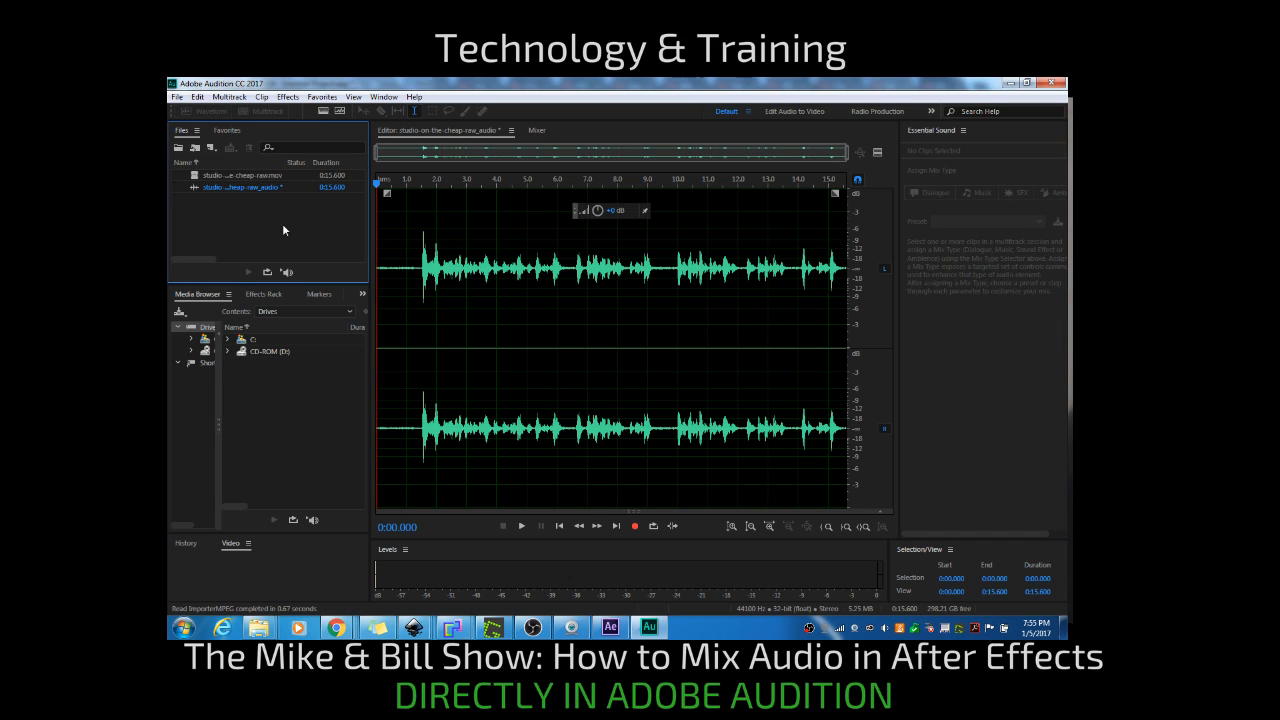
- Start a new multitrack session from both the video file and its extracted audio, naming it multitrack
{"action": "left_click", "coordinate": [247, 178]}
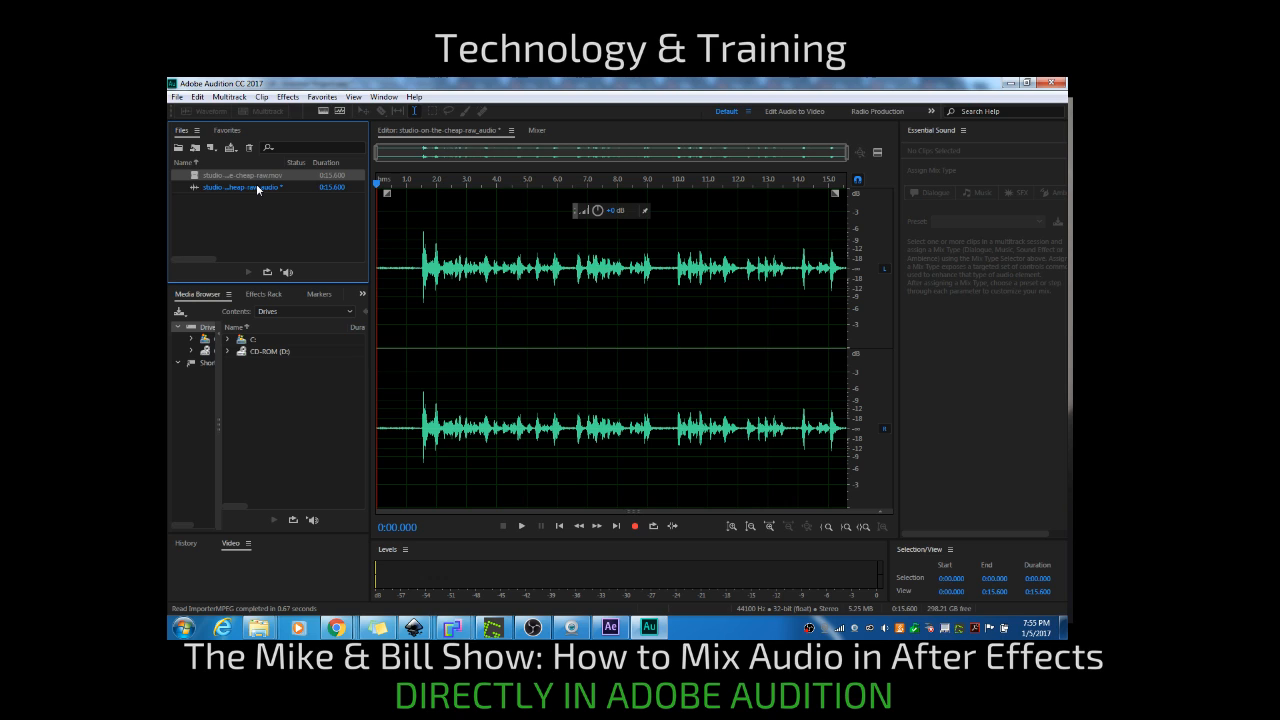
{"action": "double_click", "coordinate": [258, 188]}
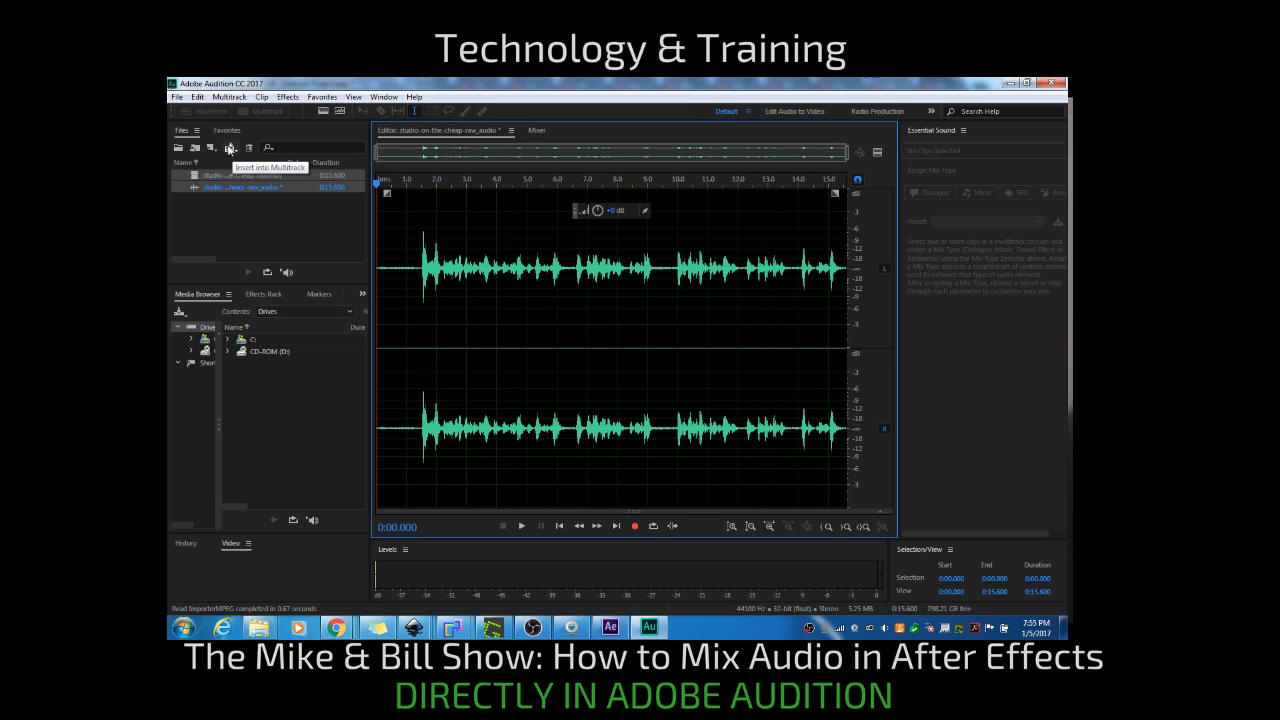
{"action": "left_click", "coordinate": [230, 148]}
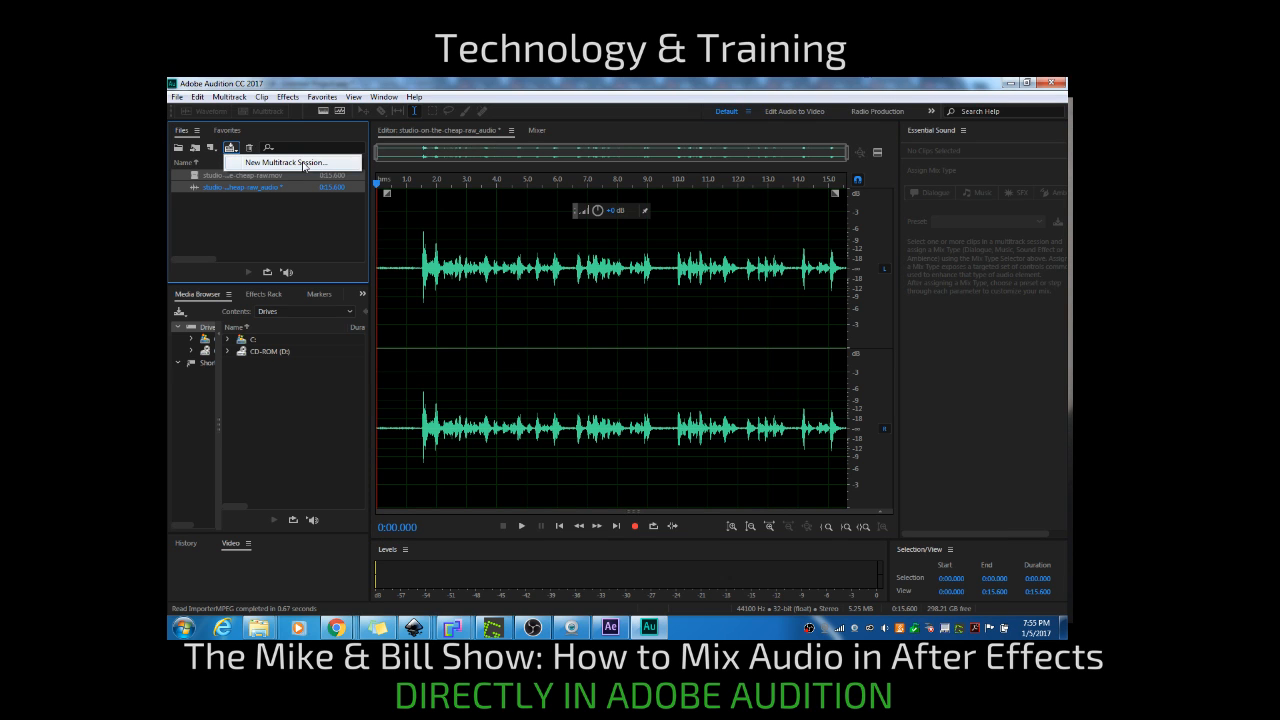
{"action": "left_click", "coordinate": [304, 166]}
{"action": "type", "text": "multitrack"}
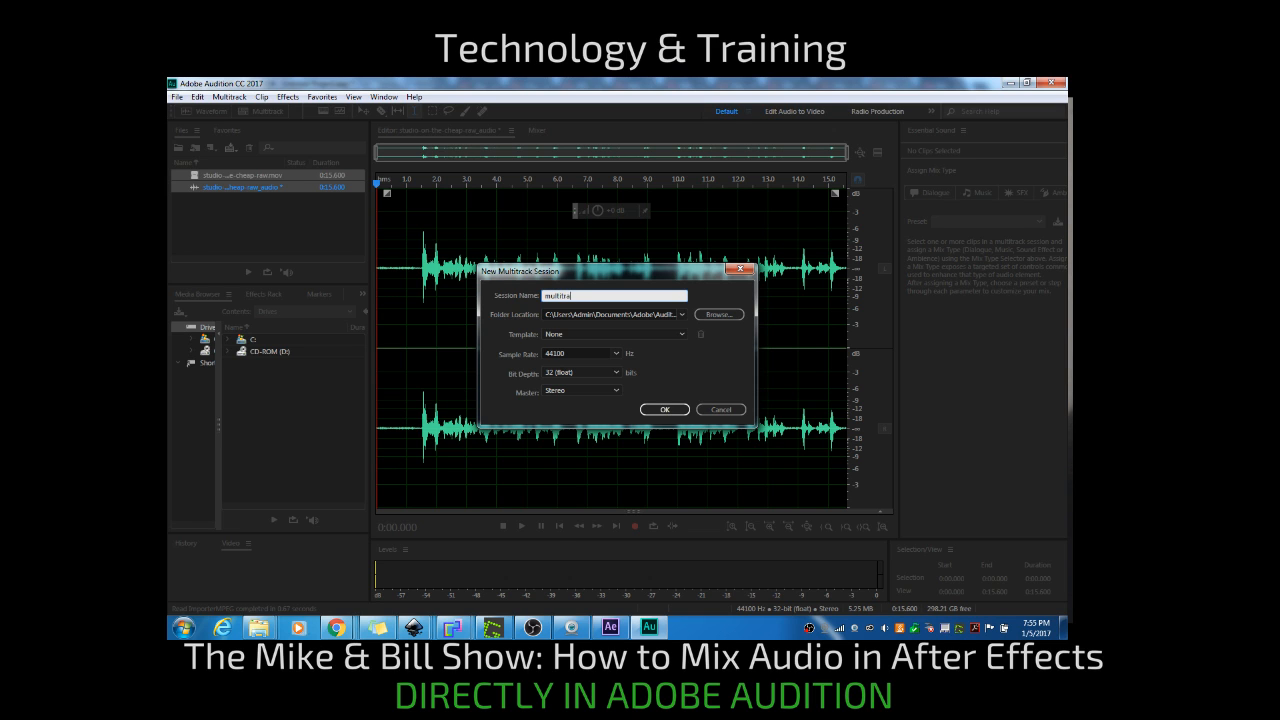
- Set the session's folder location to Live Training, inside After Effects in the Videos library
{"action": "left_click", "coordinate": [717, 312]}
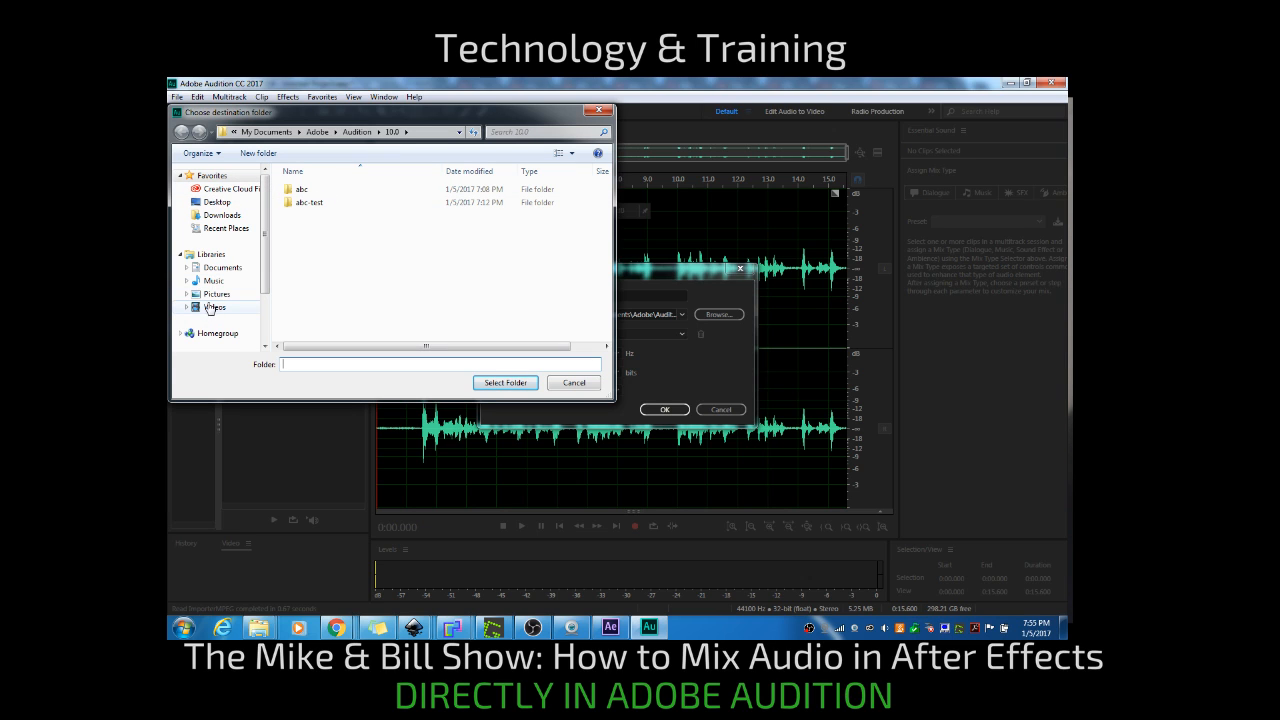
{"action": "left_click", "coordinate": [222, 268]}
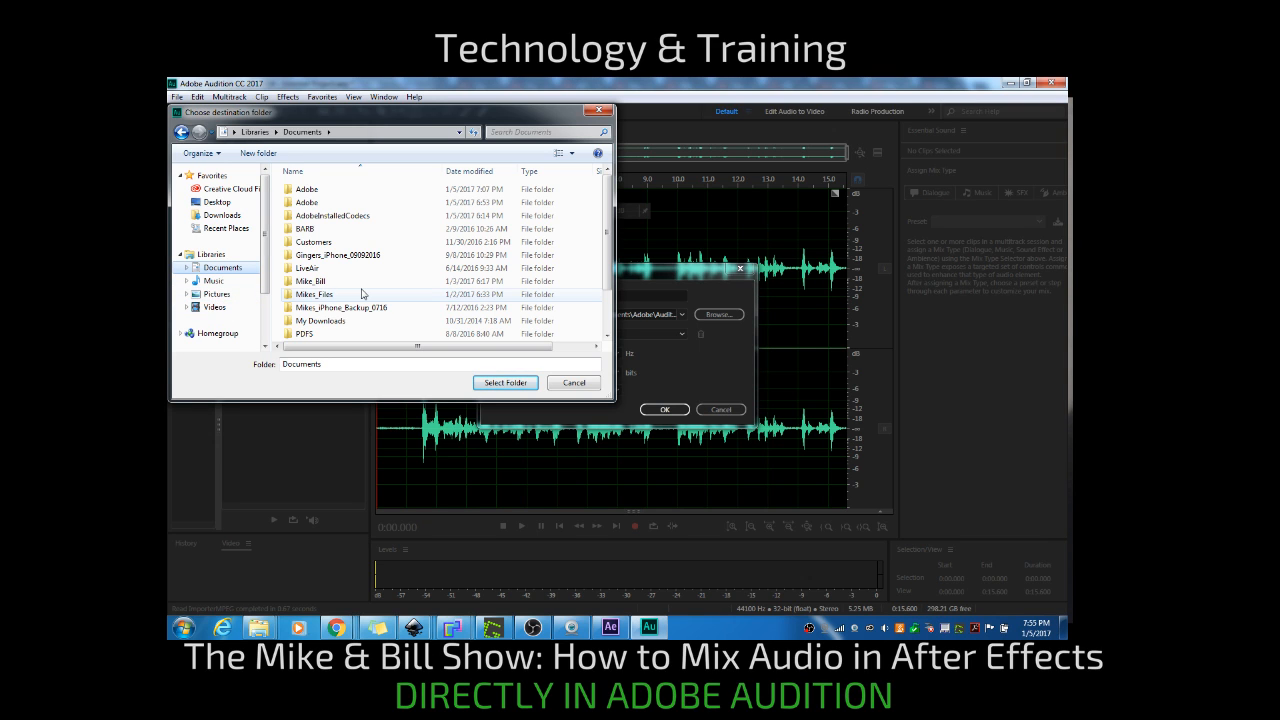
{"action": "left_click", "coordinate": [214, 307]}
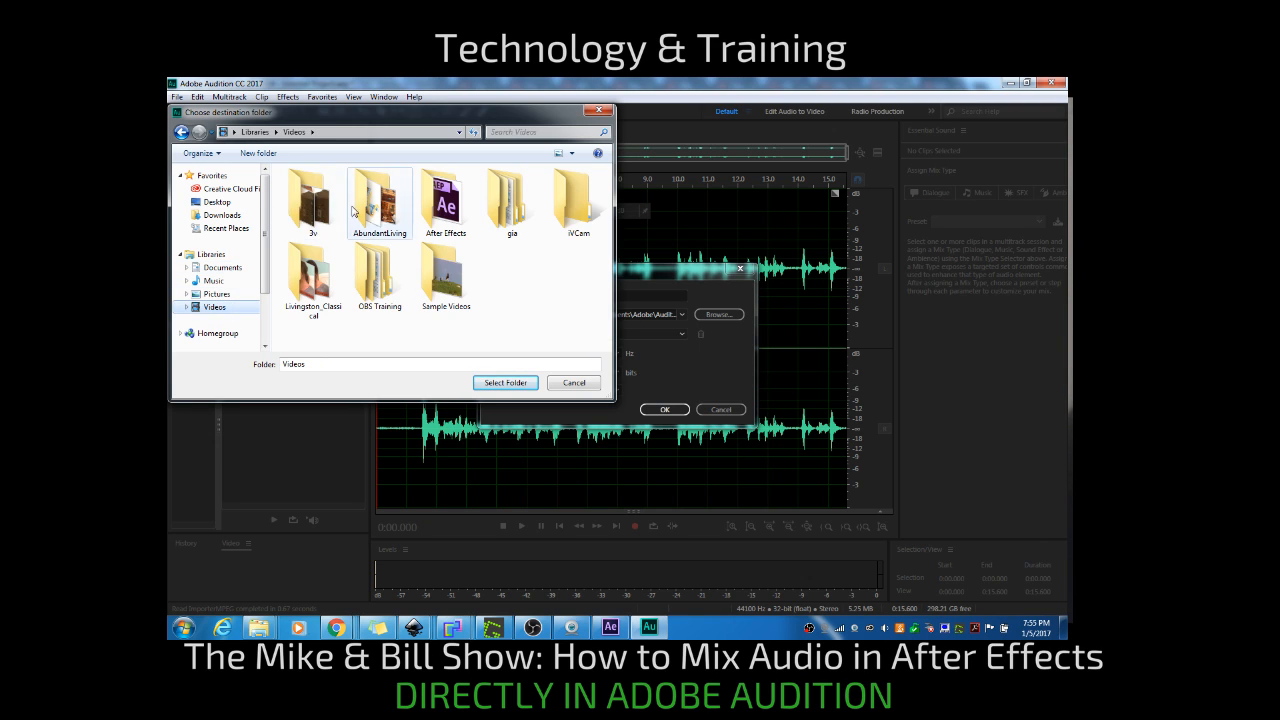
{"action": "double_click", "coordinate": [458, 212]}
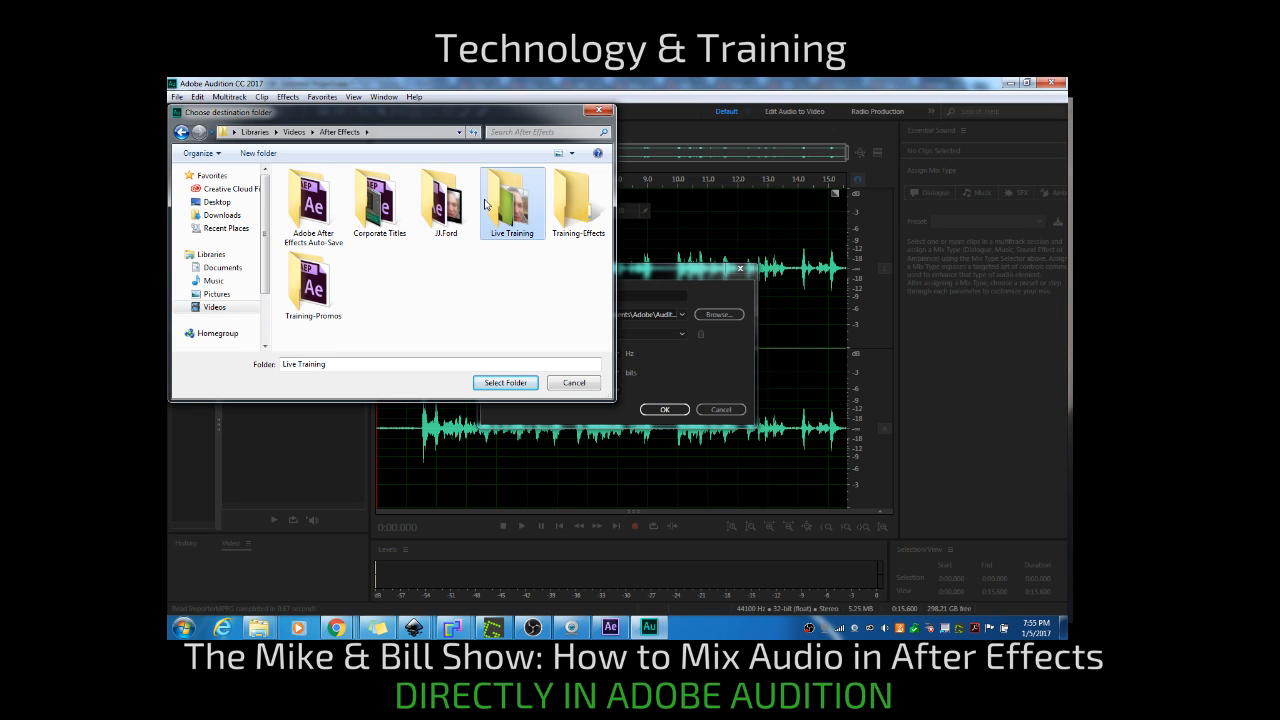
{"action": "double_click", "coordinate": [485, 204]}
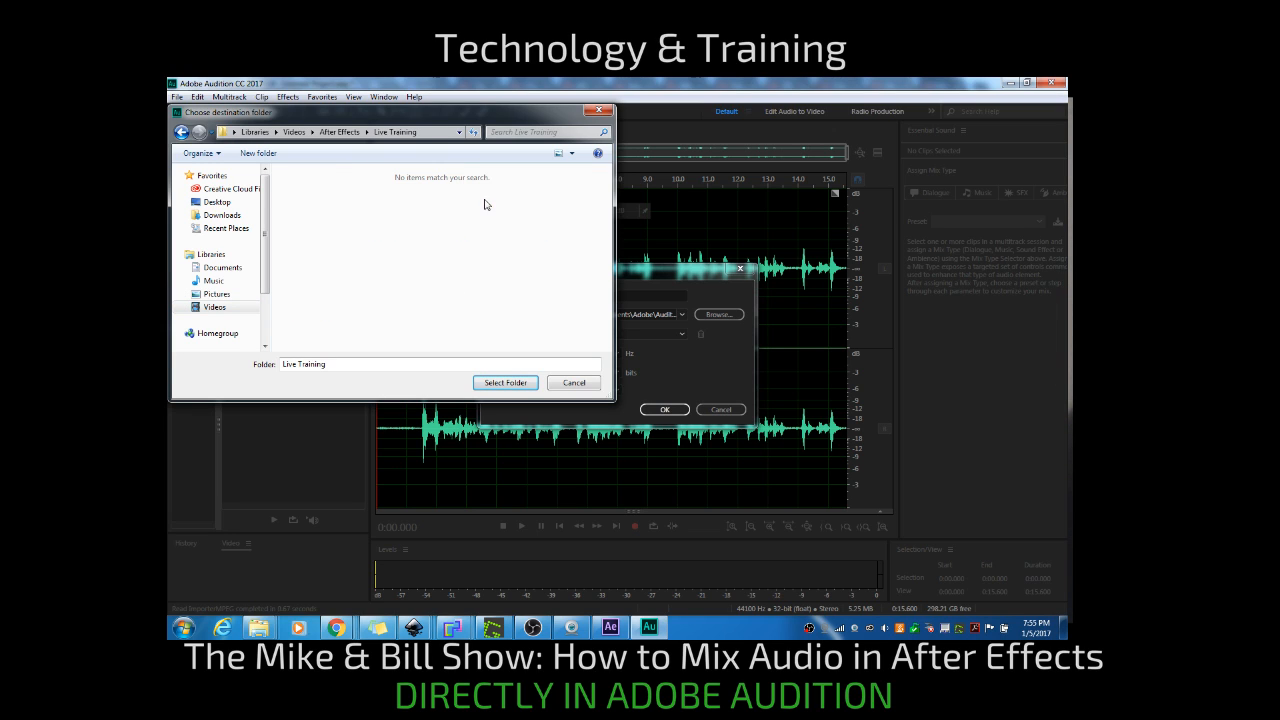
{"action": "left_click", "coordinate": [485, 385]}
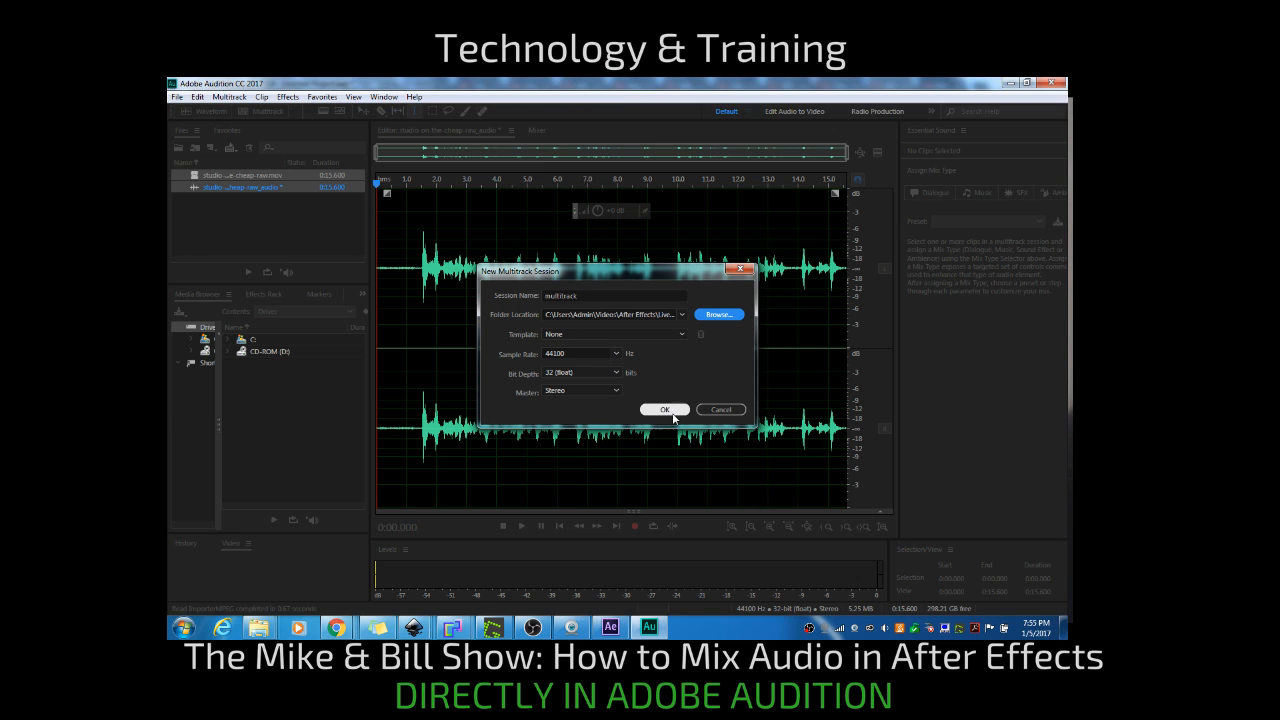
- Create the session with a 48000 Hz sample rate, accepting a conformed copy of the raw audio
{"action": "left_click", "coordinate": [616, 354]}
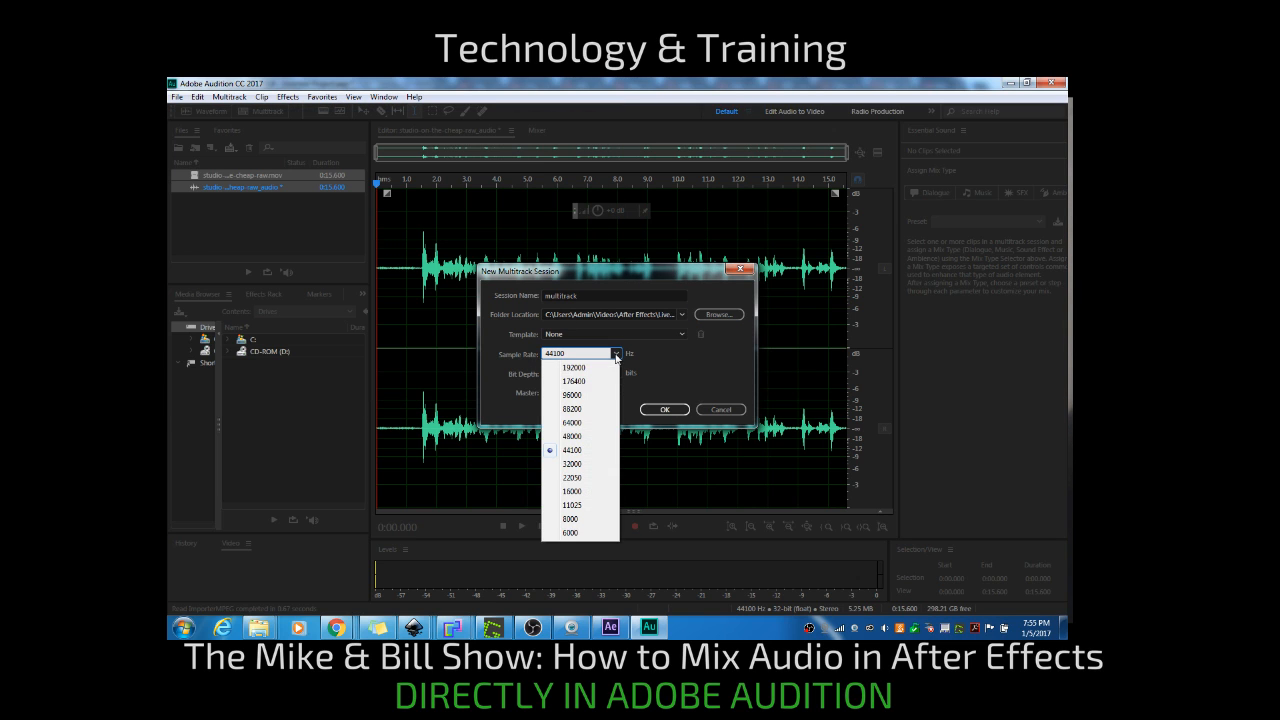
{"action": "left_click", "coordinate": [572, 437]}
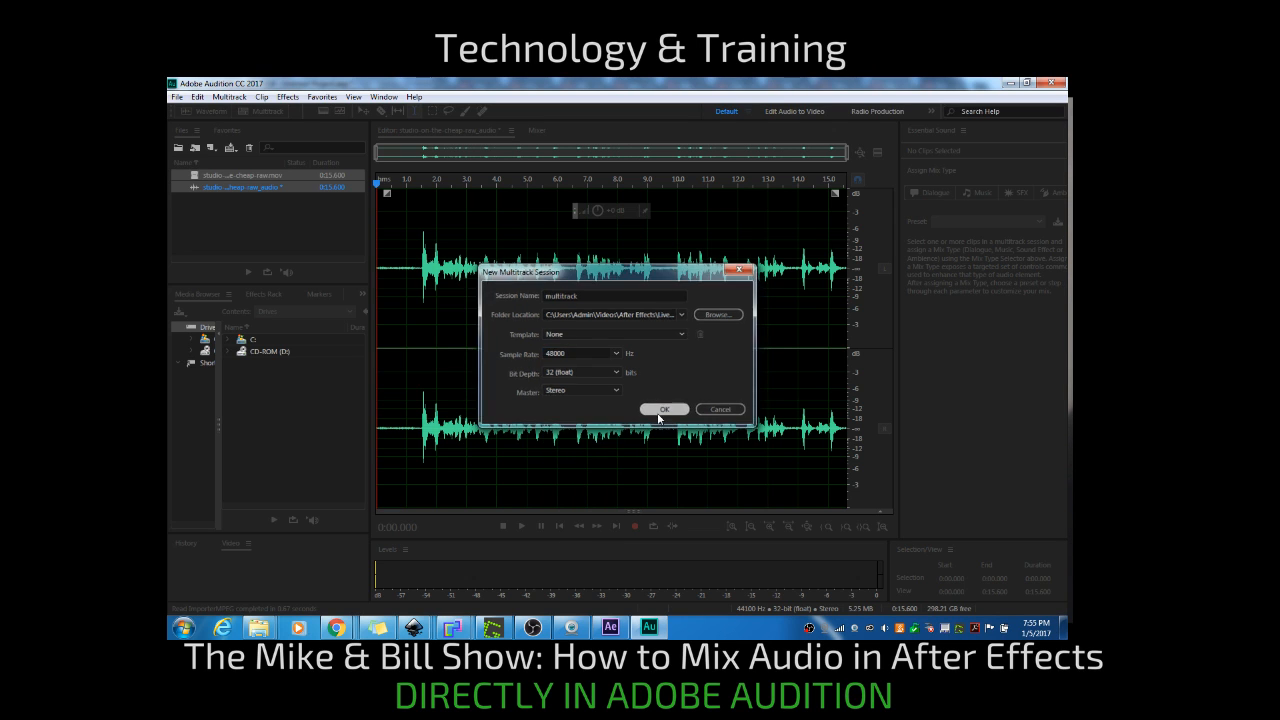
{"action": "left_click", "coordinate": [663, 410]}
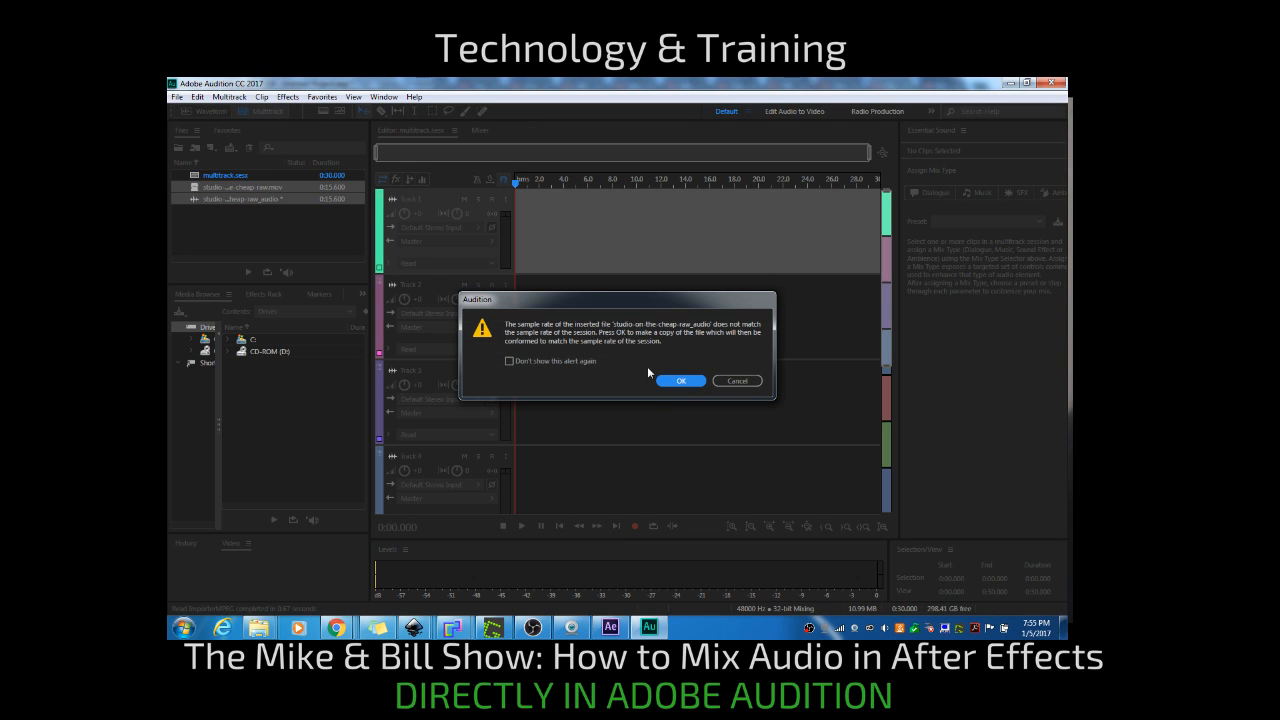
{"action": "left_click", "coordinate": [677, 381]}
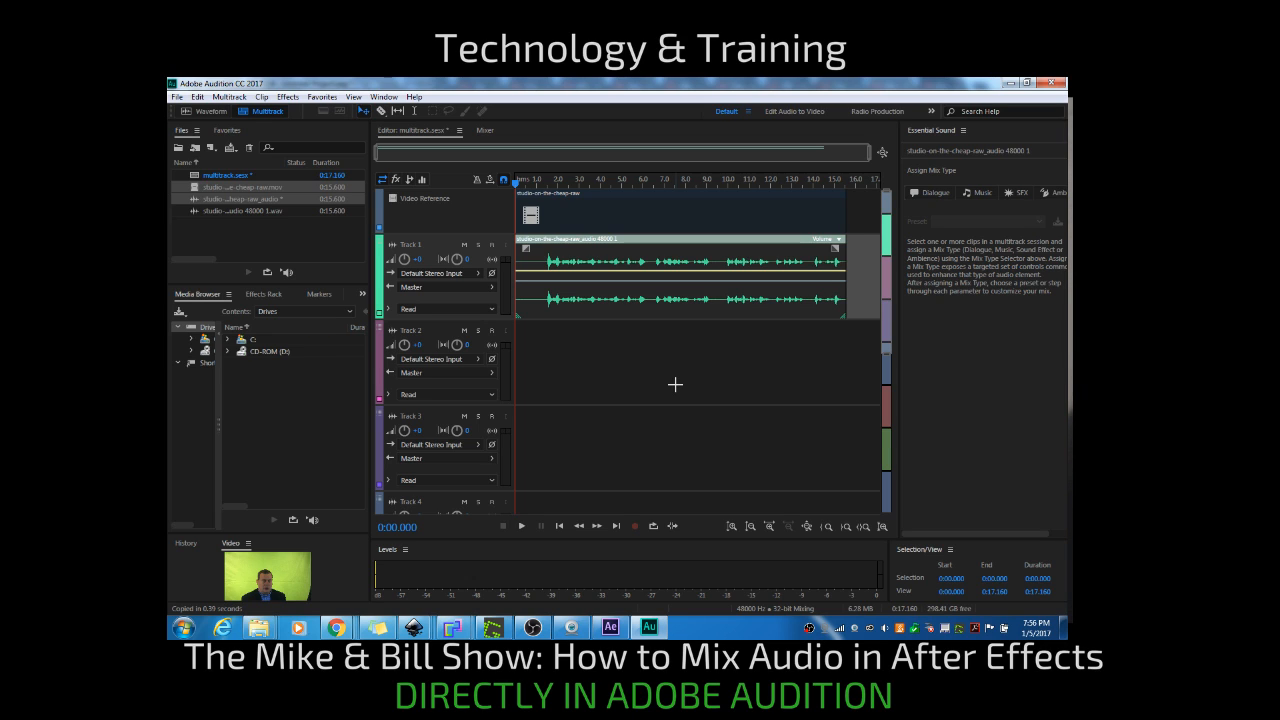
- Open the original studio-on-the-cheap-raw audio file in the waveform editor
{"action": "left_click", "coordinate": [290, 246]}
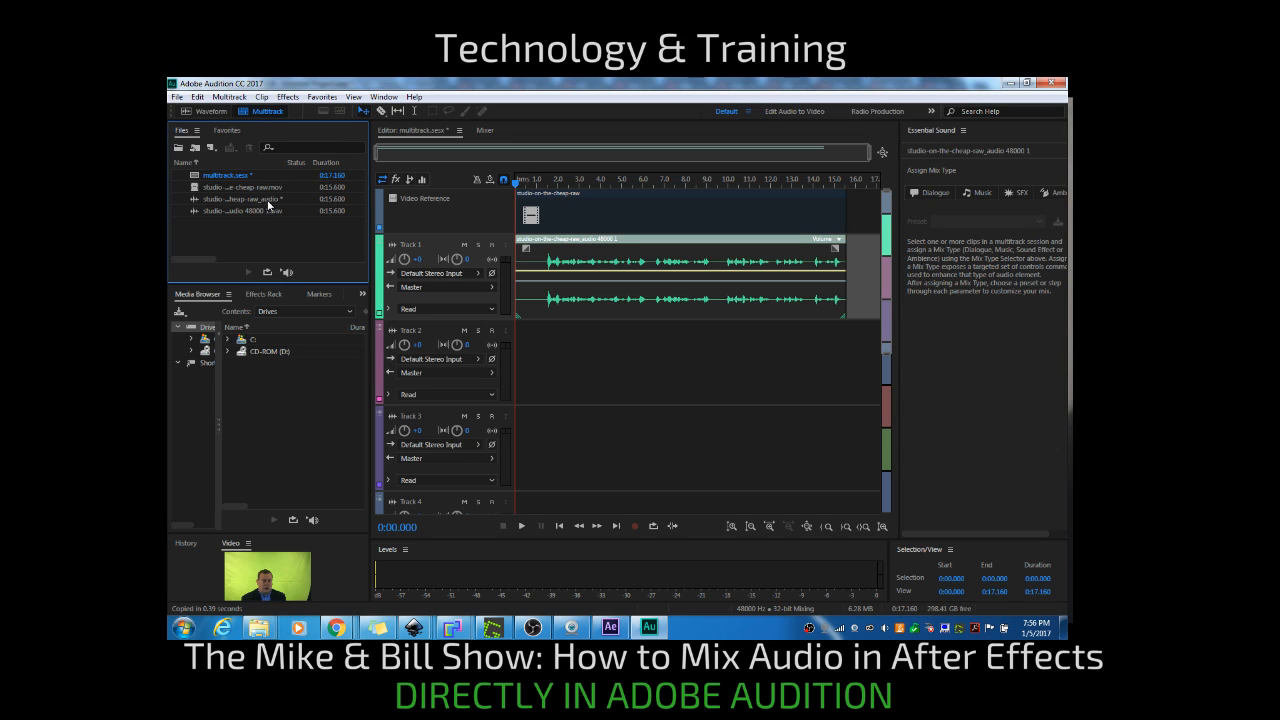
{"action": "left_click", "coordinate": [267, 200]}
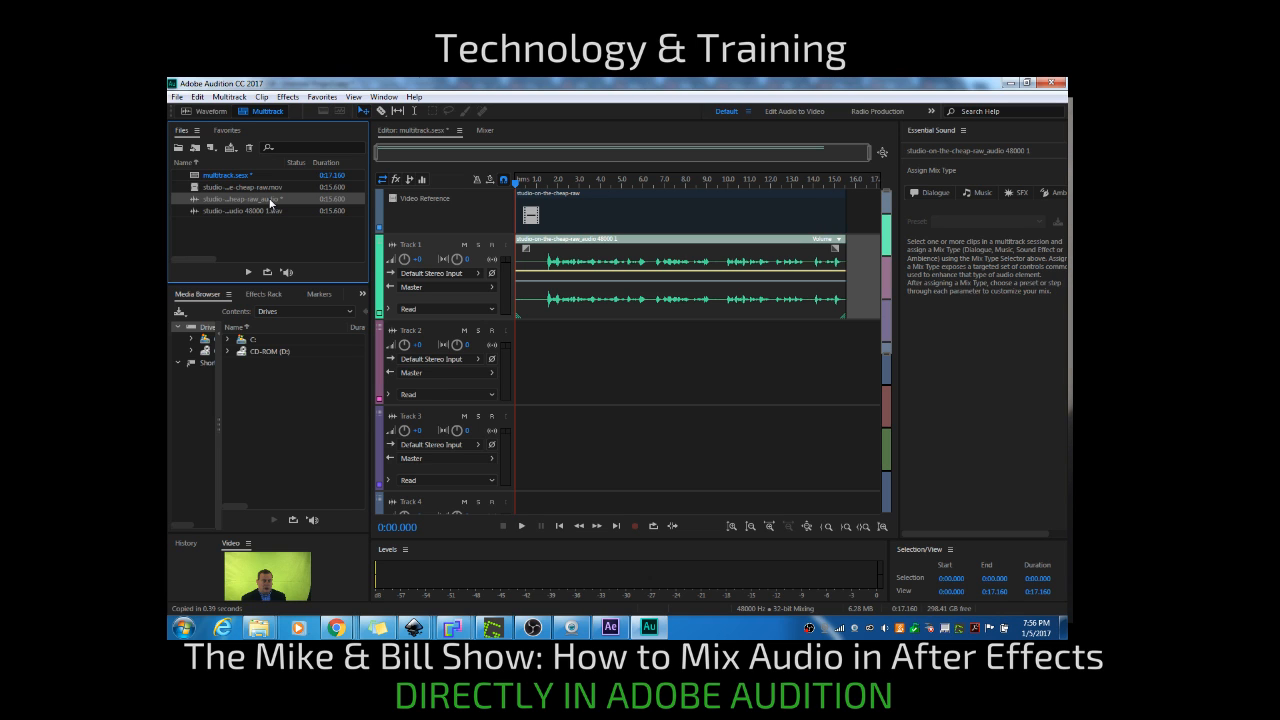
{"action": "double_click", "coordinate": [270, 203]}
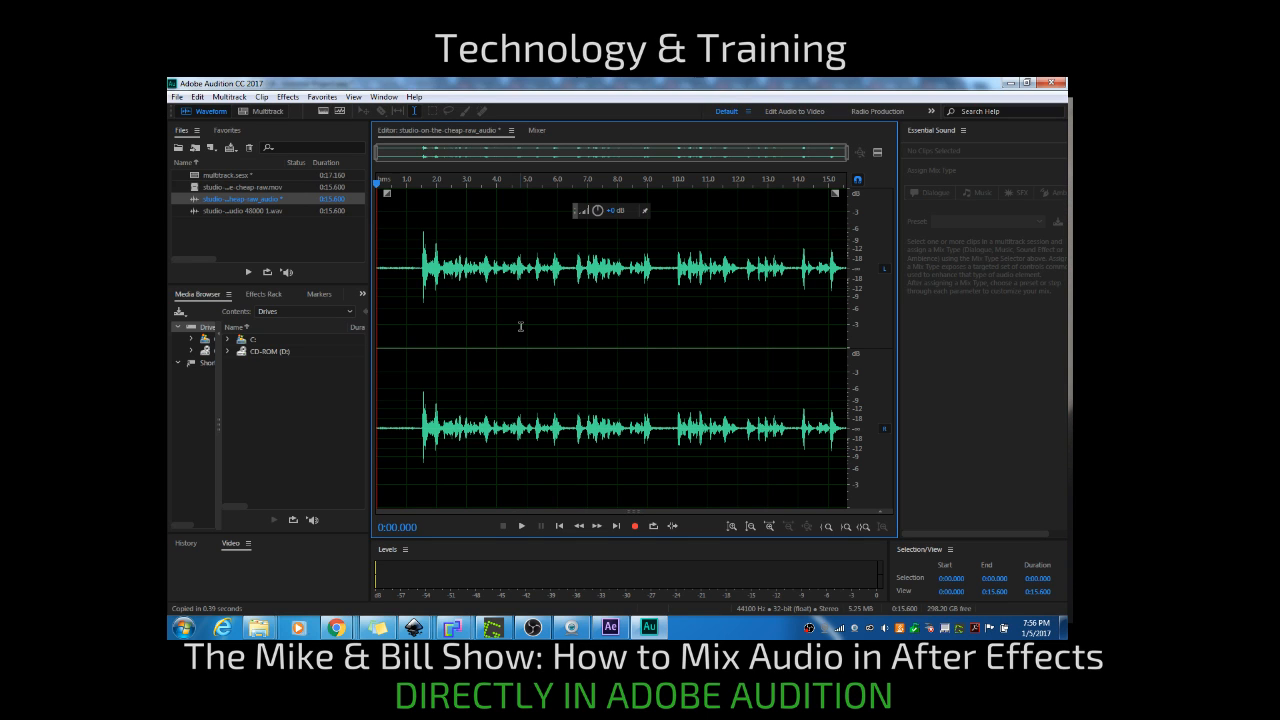
- Try to play the raw audio, then accept the audio hardware preferences without changing them
{"action": "left_click", "coordinate": [518, 529]}
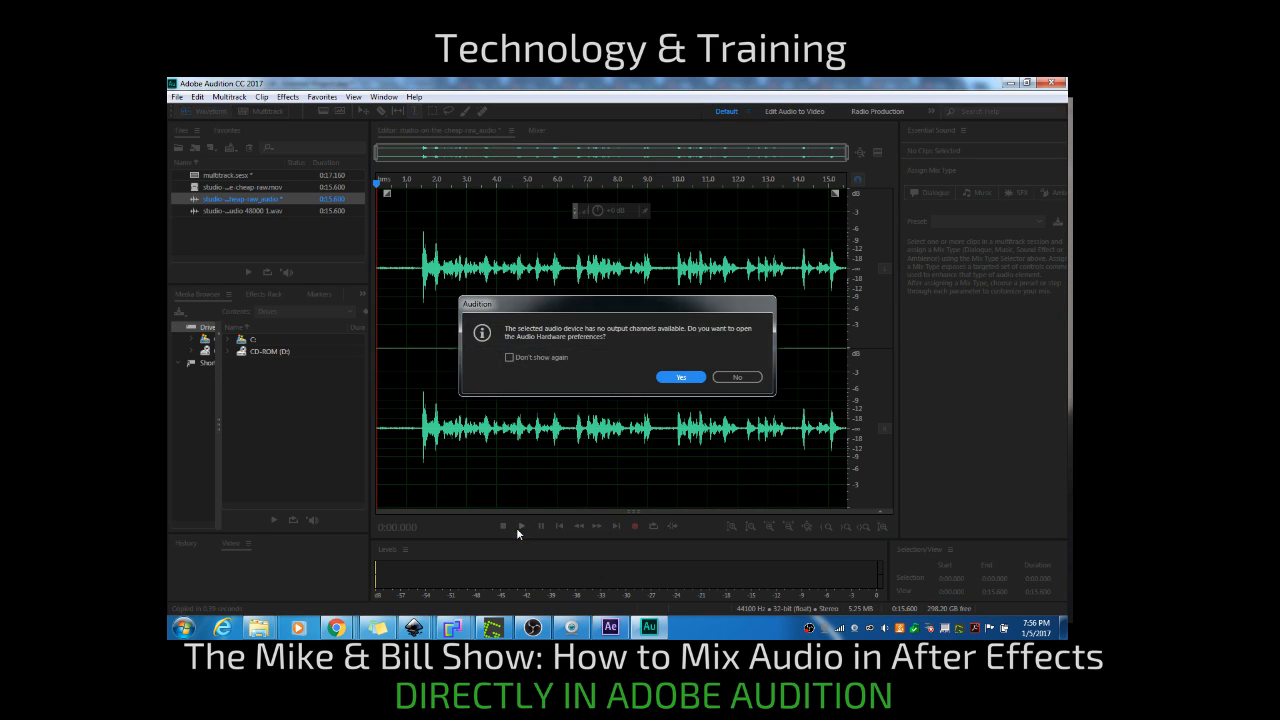
{"action": "left_click", "coordinate": [681, 377]}
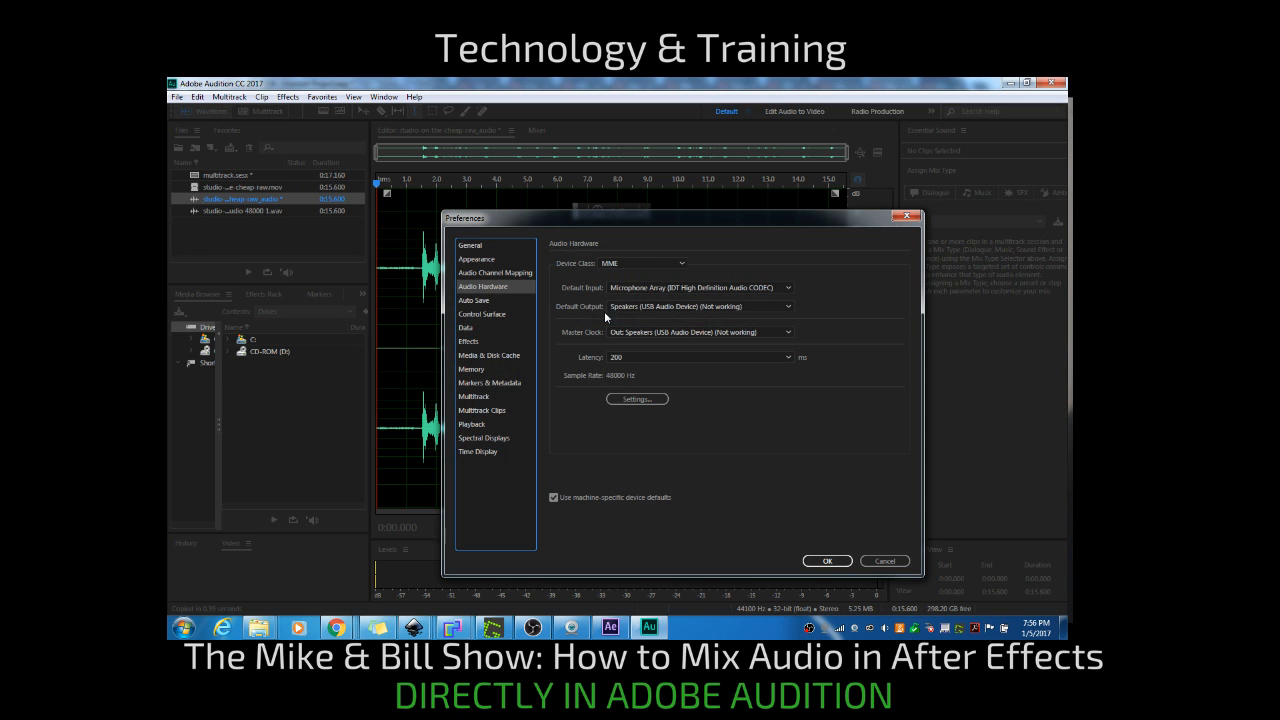
{"action": "left_click", "coordinate": [827, 561]}
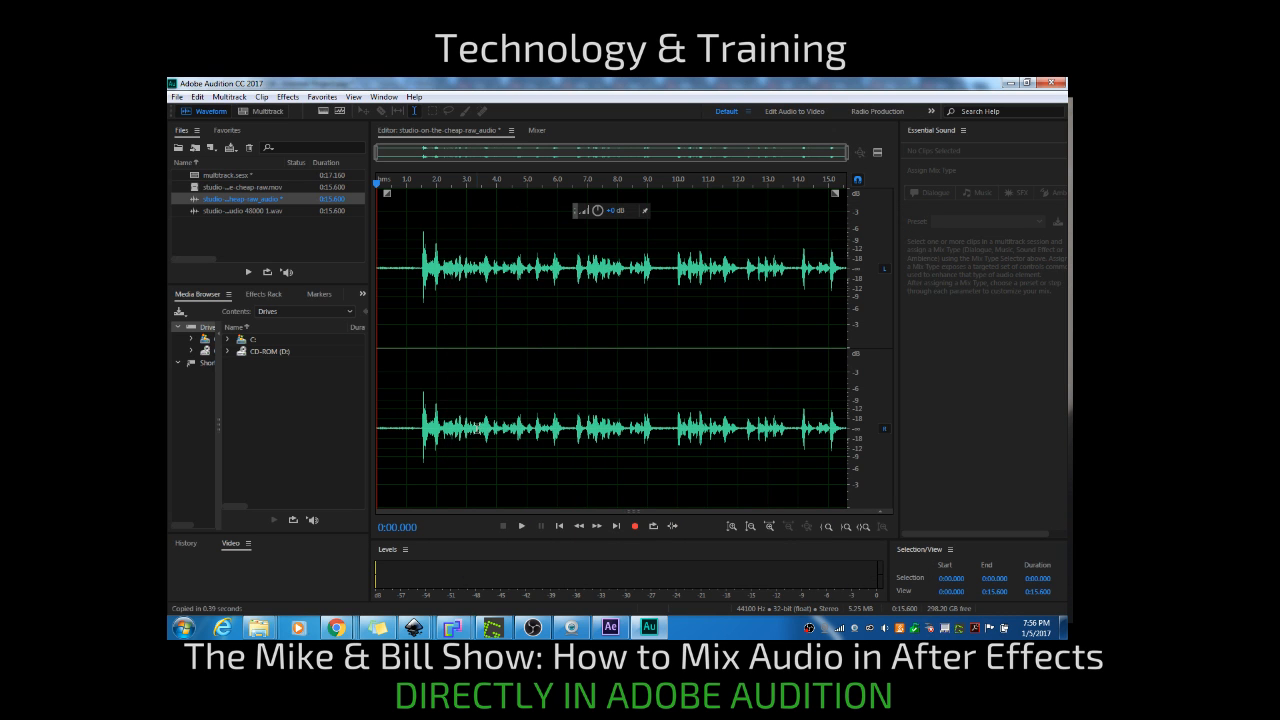
- Retry playback and set the default audio output to Speakers (2- USB Audio Device) in the audio hardware preferences, keeping that device as master clock
{"action": "left_click", "coordinate": [524, 526]}
{"action": "left_click", "coordinate": [678, 380]}
{"action": "left_click", "coordinate": [650, 306]}
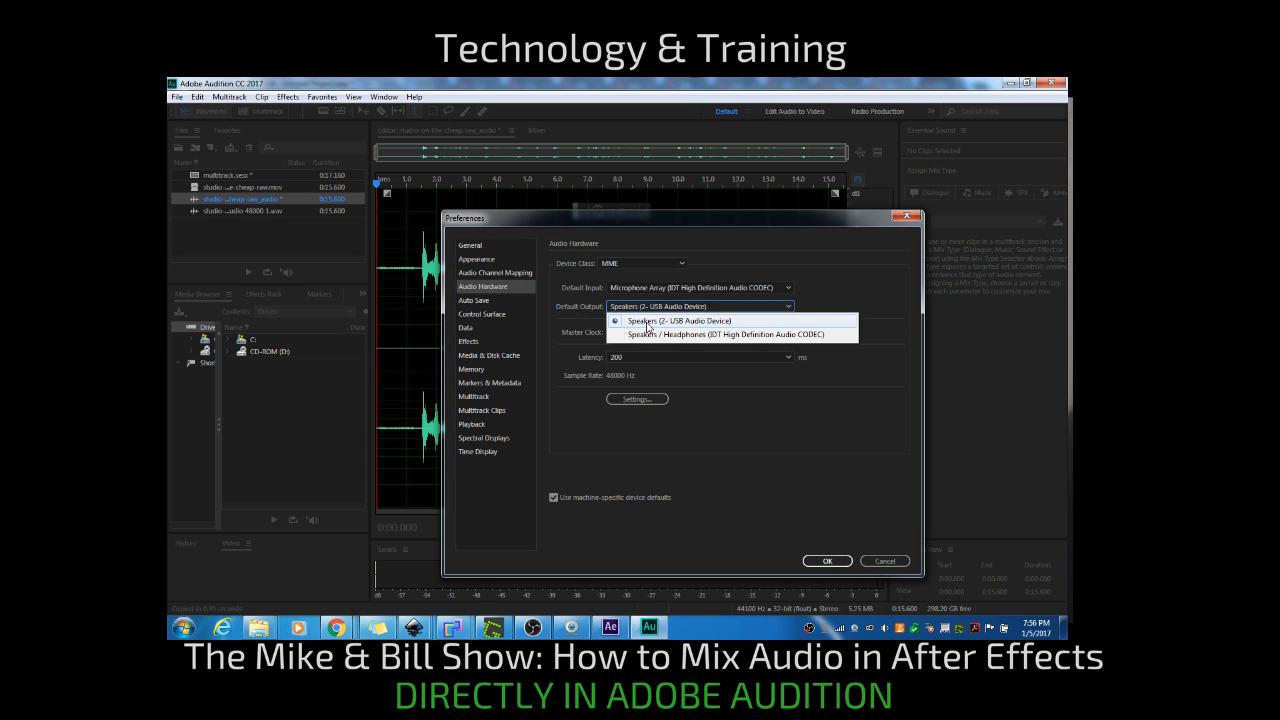
{"action": "left_click", "coordinate": [648, 325]}
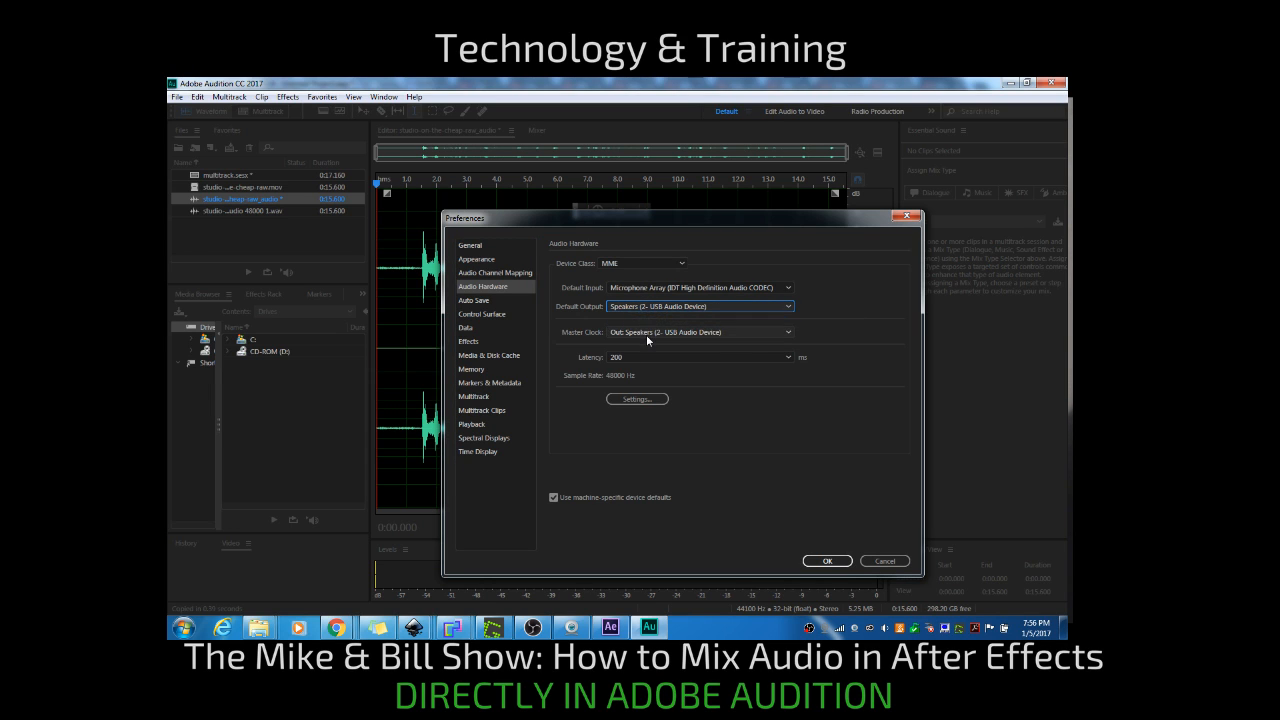
{"action": "left_click", "coordinate": [646, 334]}
{"action": "left_click", "coordinate": [645, 358]}
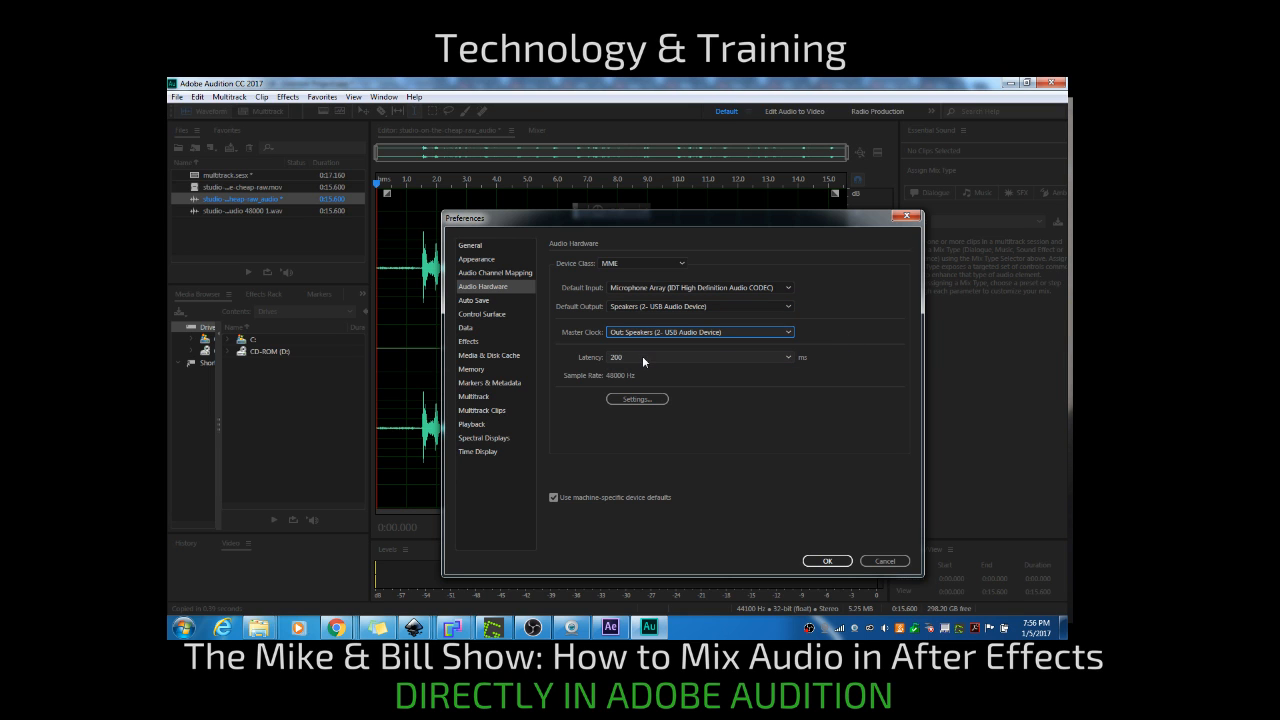
{"action": "left_click", "coordinate": [822, 560]}
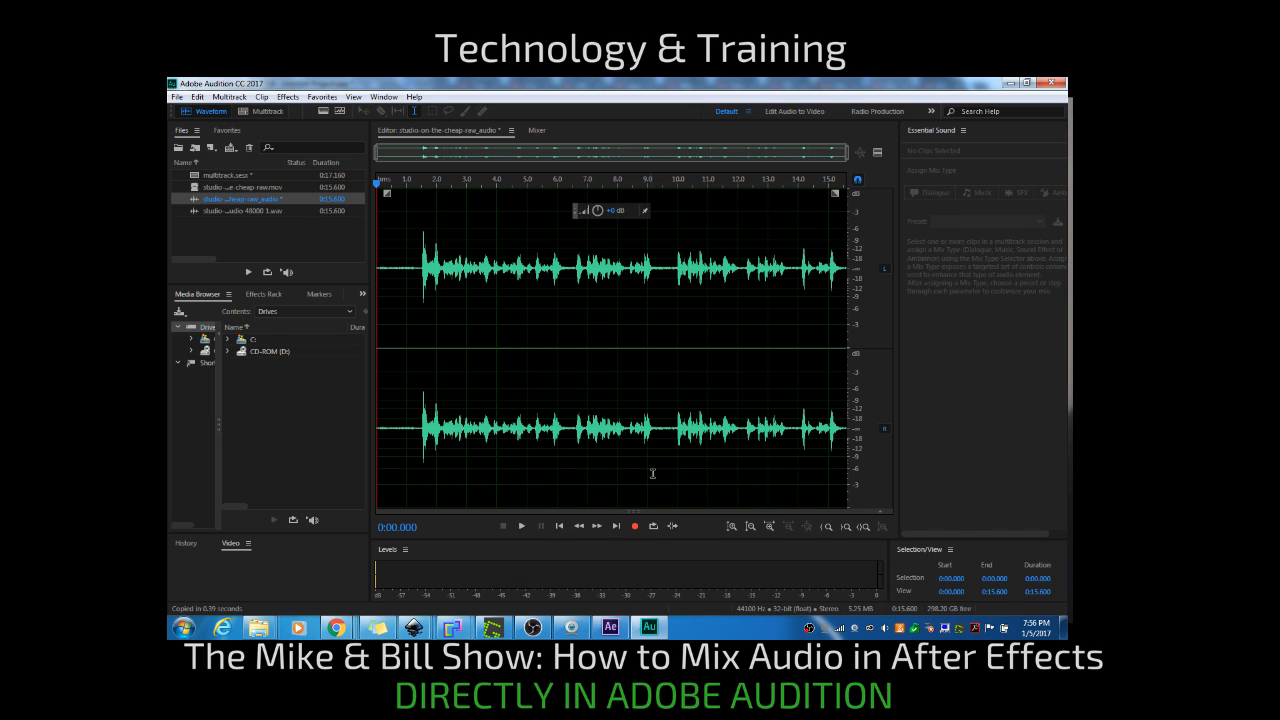
- Play the raw audio, set the system speaker volume to about 41 and replay the file from its start
{"action": "left_click", "coordinate": [523, 526]}
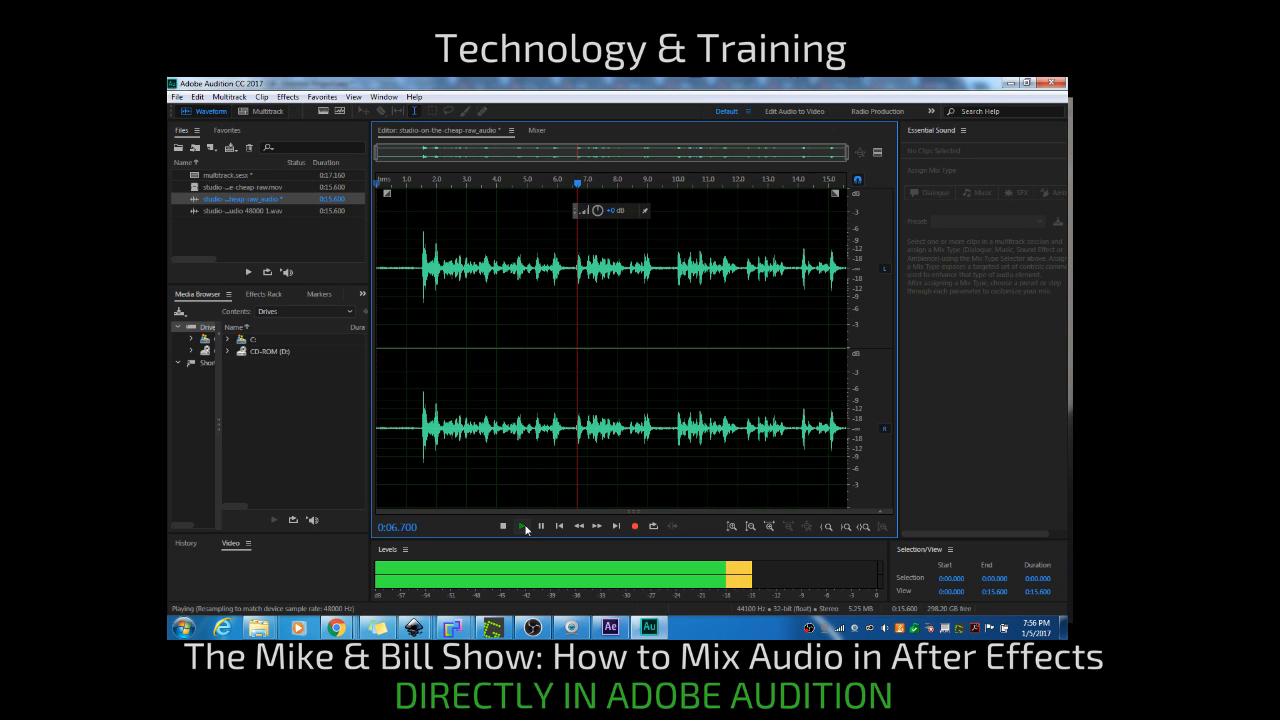
{"action": "left_click", "coordinate": [884, 628]}
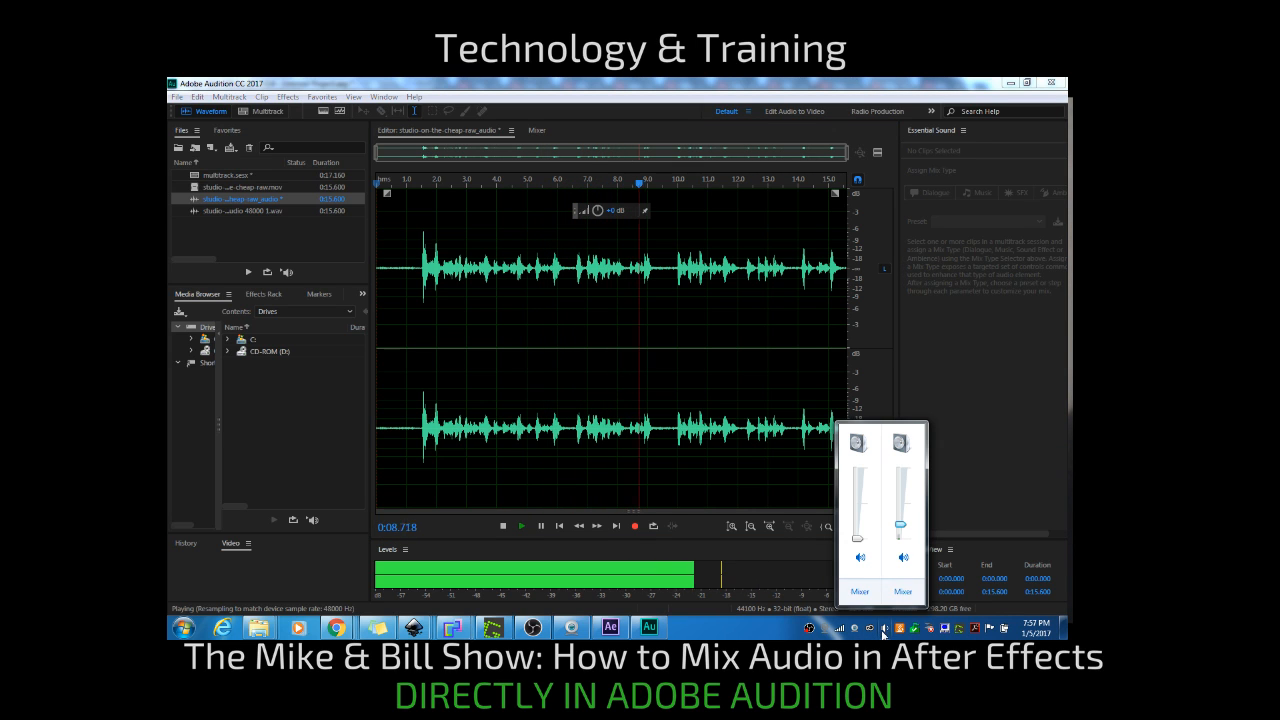
{"action": "left_click_drag", "start_coordinate": [899, 519], "coordinate": [903, 512]}
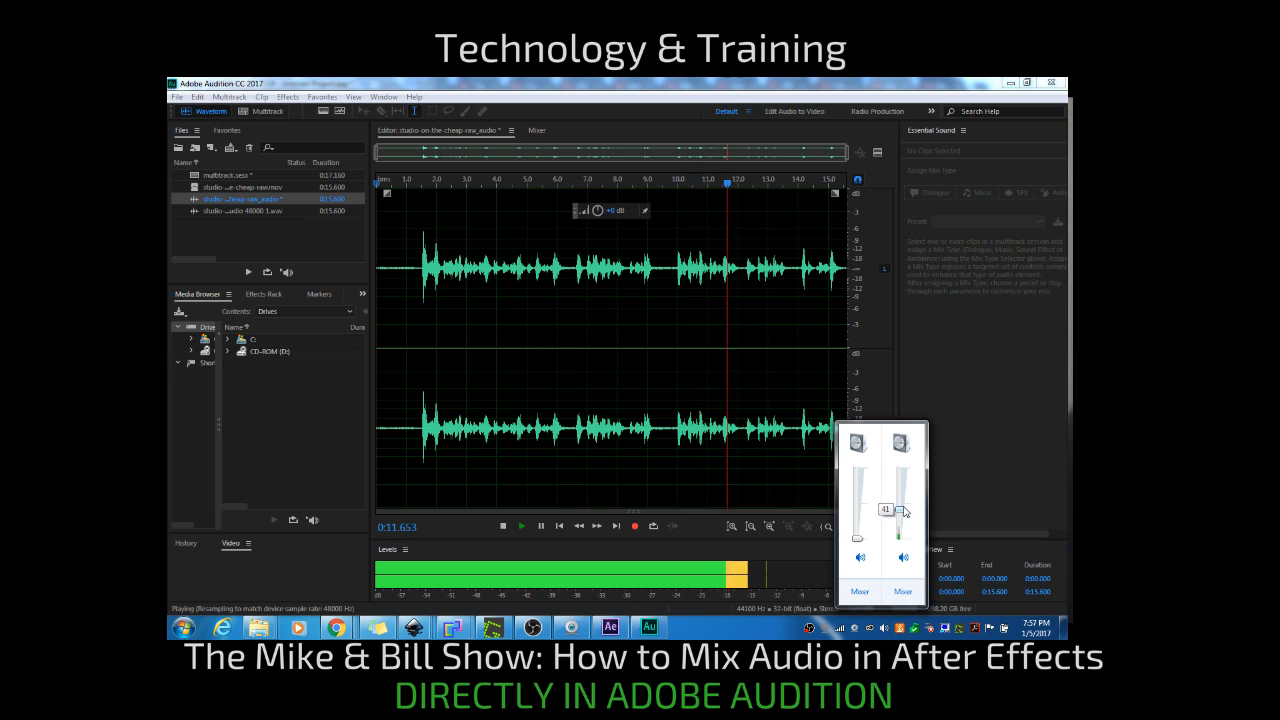
{"action": "left_click", "coordinate": [560, 526]}
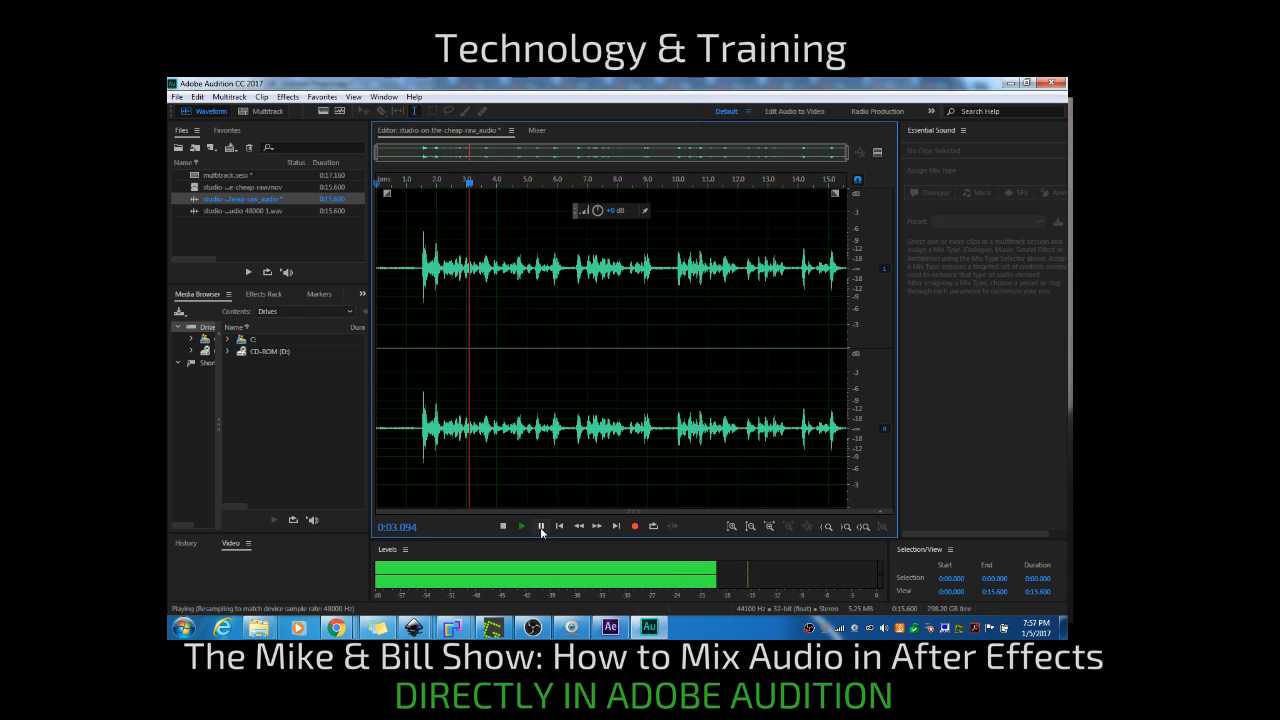
- Select the background noise before the first speech, about 0:00.43 to 0:01.50, and capture it as a noise print
{"action": "left_click", "coordinate": [769, 527]}
{"action": "left_click", "coordinate": [769, 527]}
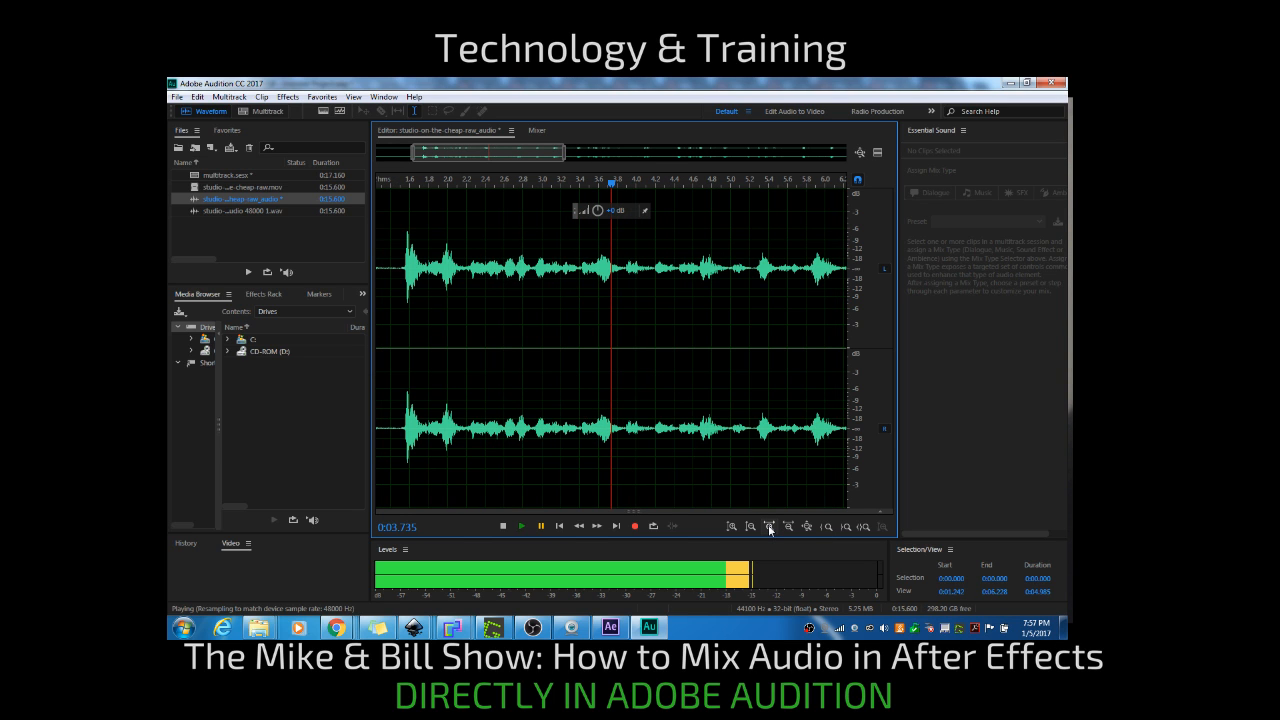
{"action": "left_click", "coordinate": [769, 527]}
{"action": "left_click", "coordinate": [787, 527]}
{"action": "left_click", "coordinate": [787, 527]}
{"action": "left_click", "coordinate": [731, 527]}
{"action": "left_click", "coordinate": [731, 527]}
{"action": "left_click", "coordinate": [731, 527]}
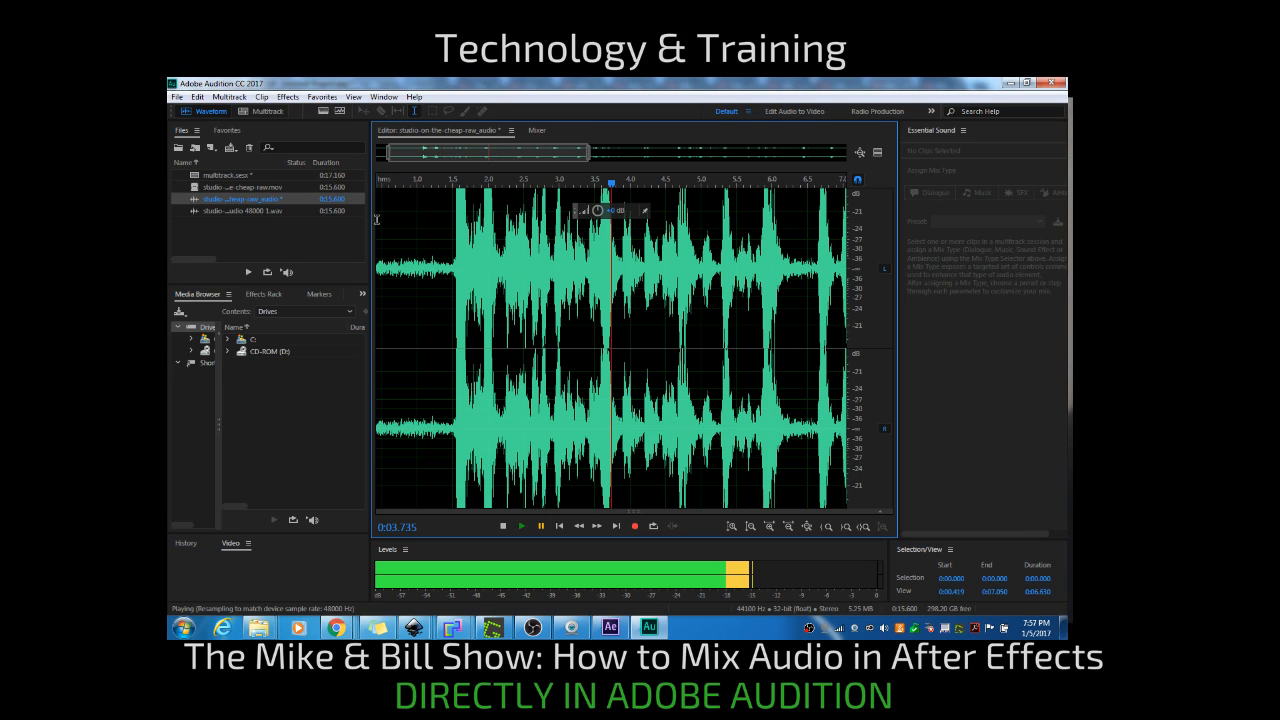
{"action": "left_click_drag", "start_coordinate": [377, 219], "coordinate": [452, 226]}
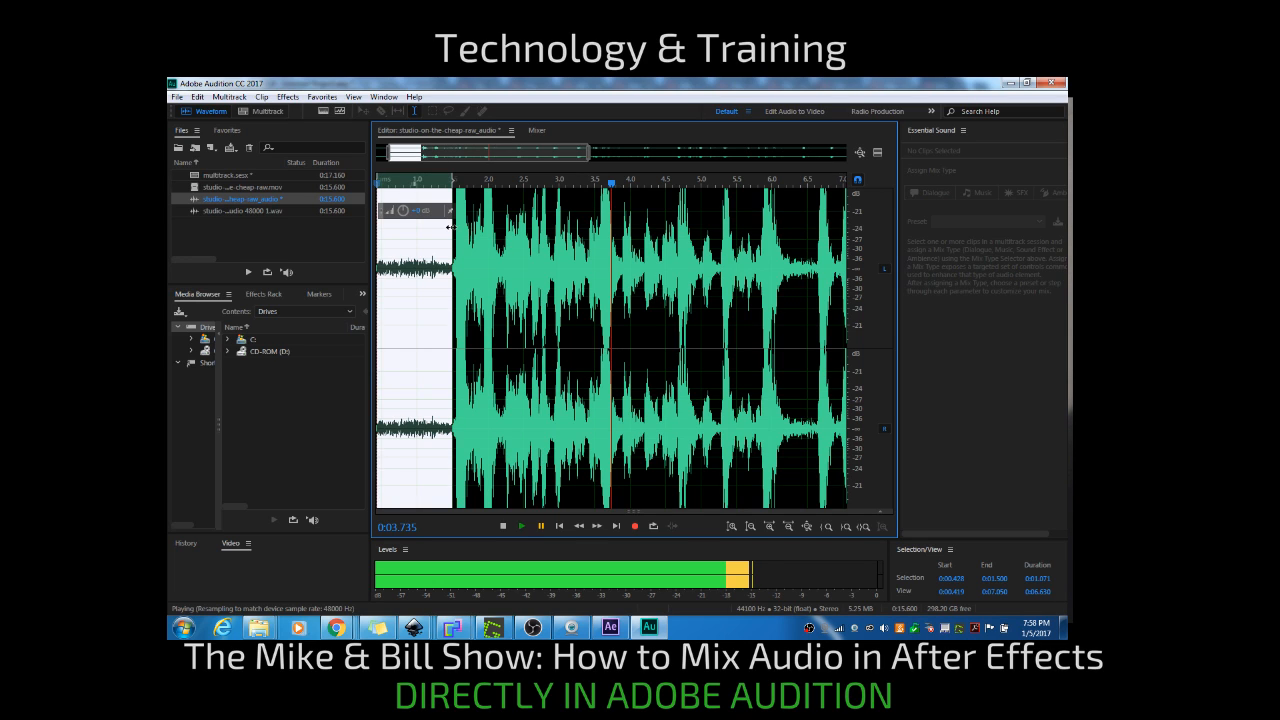
{"action": "left_click", "coordinate": [289, 98]}
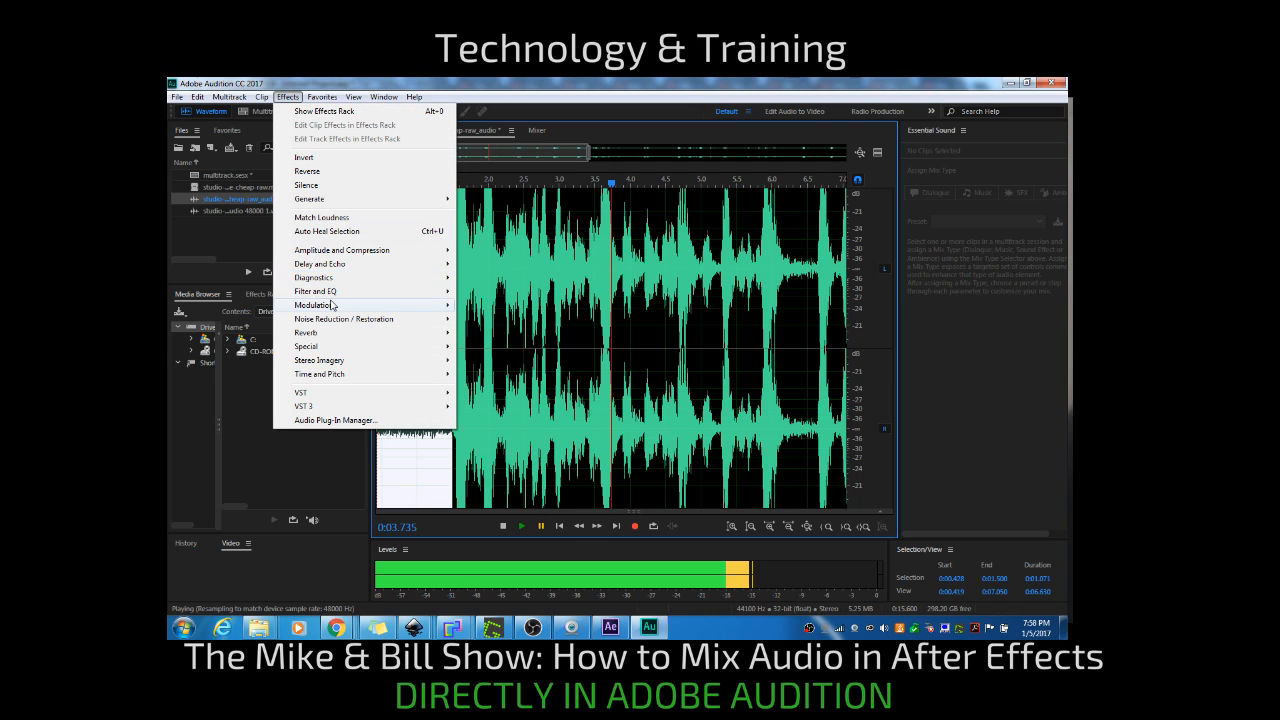
{"action": "mouse_move", "coordinate": [335, 325]}
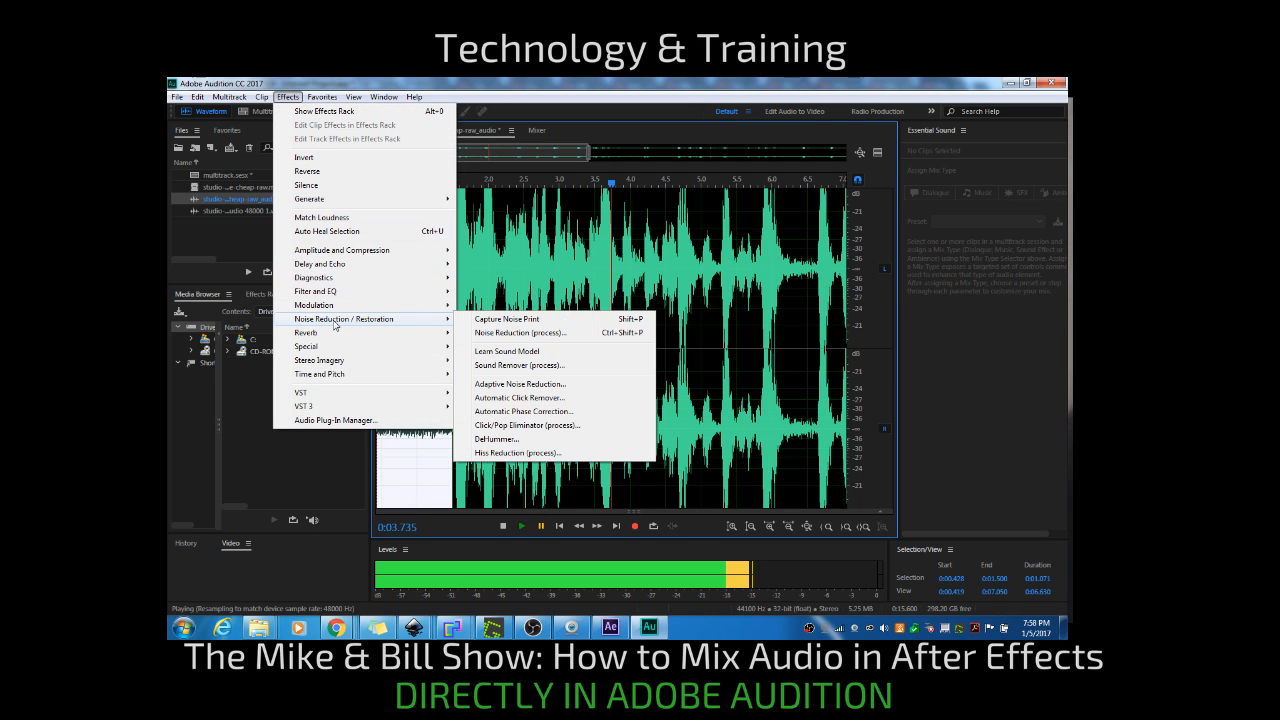
{"action": "left_click", "coordinate": [517, 326]}
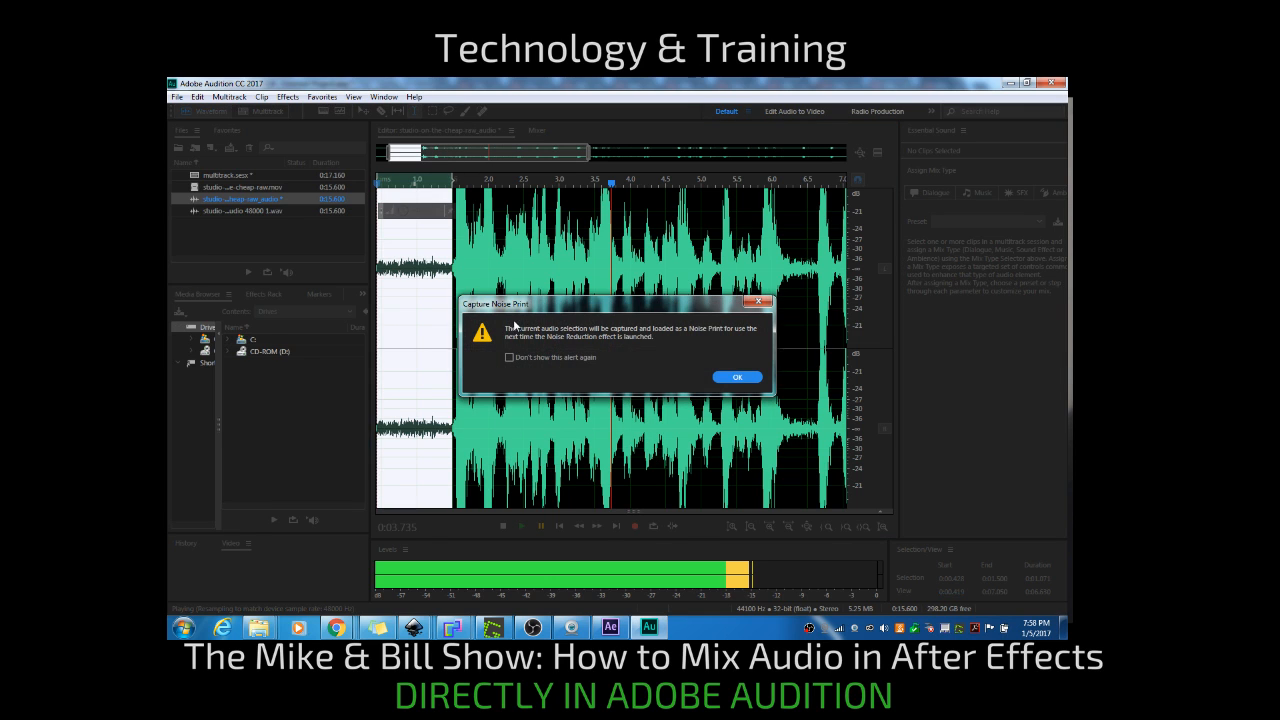
{"action": "left_click", "coordinate": [737, 385]}
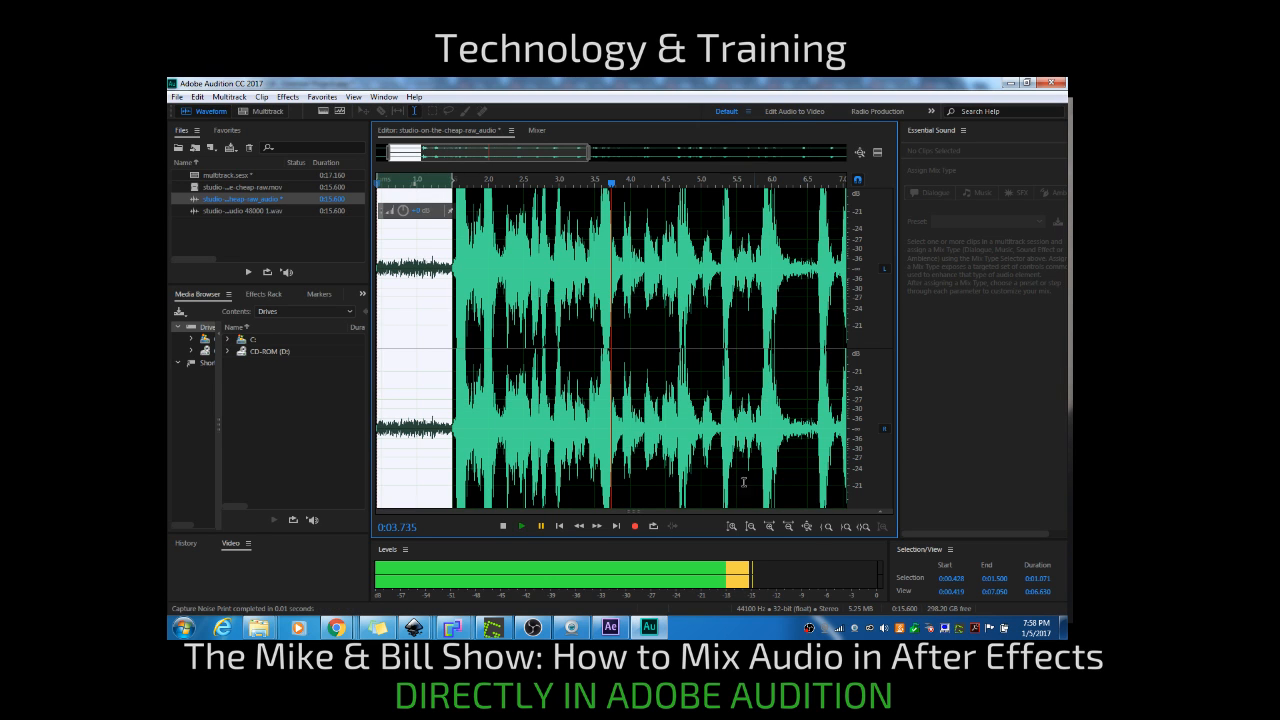
- Select the entire waveform and apply Noise Reduction (process) with 100% noise reduction and Reduce by at 100 dB
{"action": "left_click", "coordinate": [787, 527]}
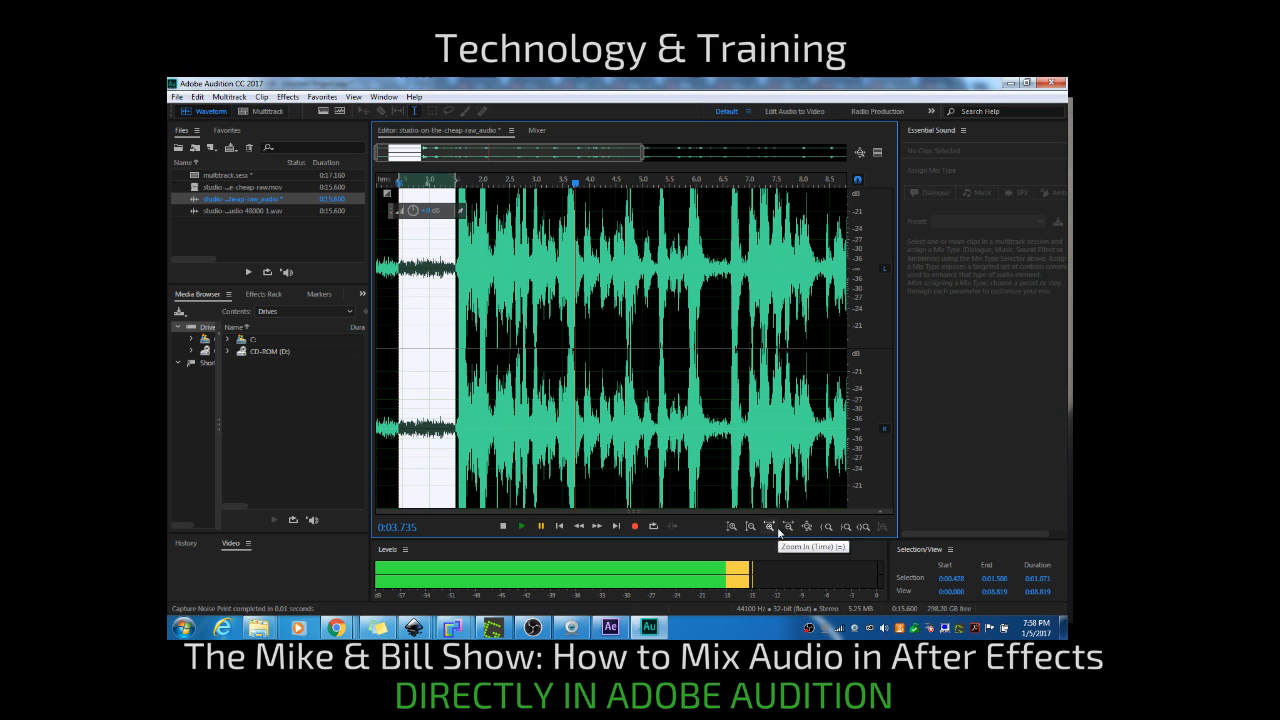
{"action": "left_click", "coordinate": [788, 527]}
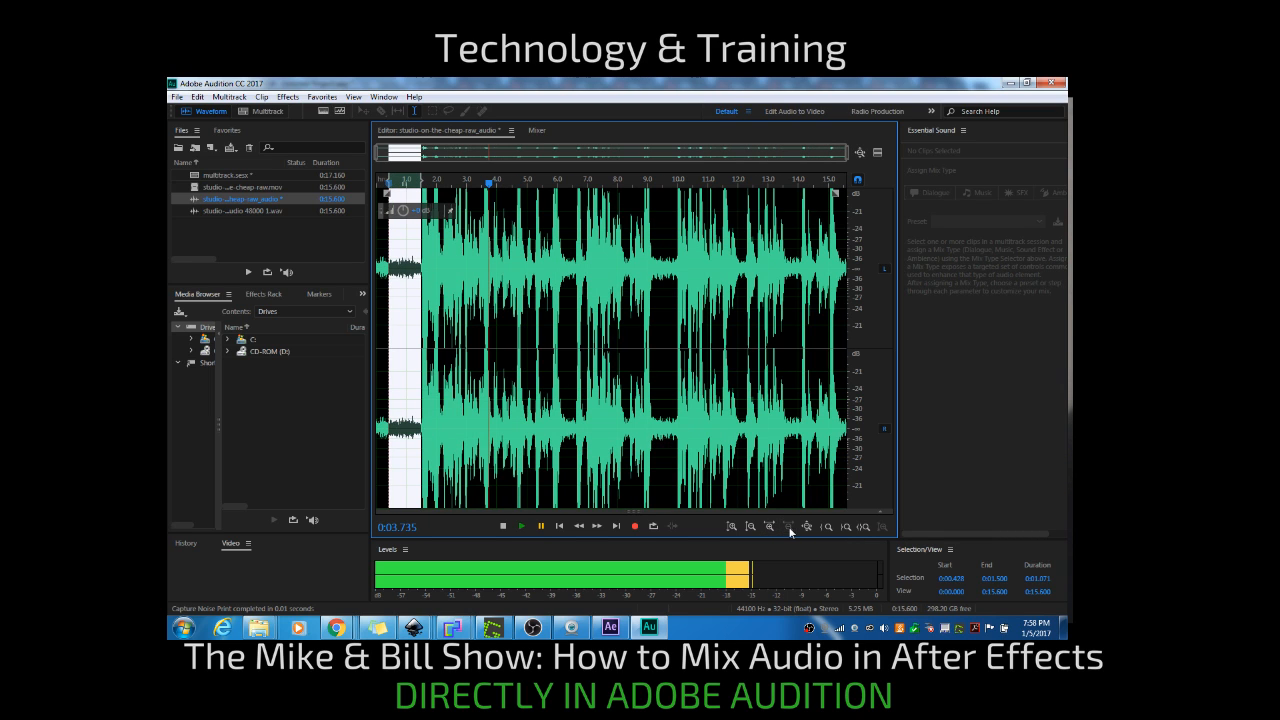
{"action": "left_click", "coordinate": [567, 378]}
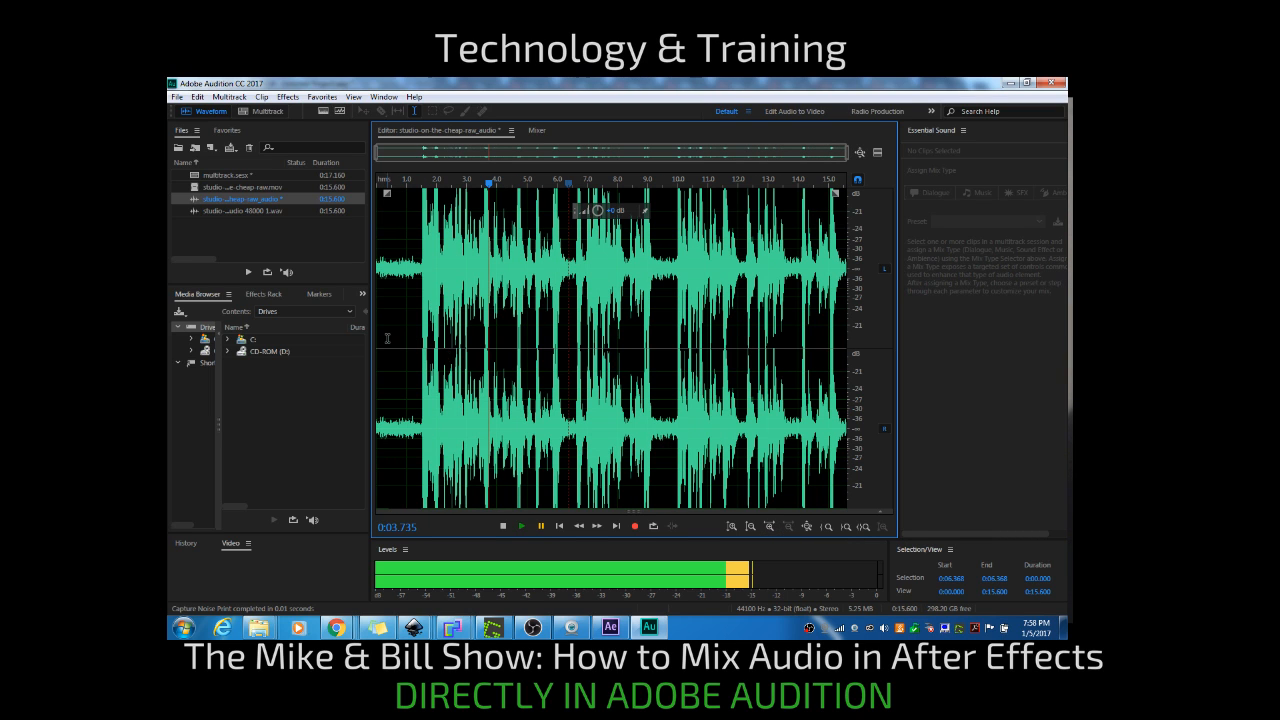
{"action": "key", "text": "ctrl+a"}
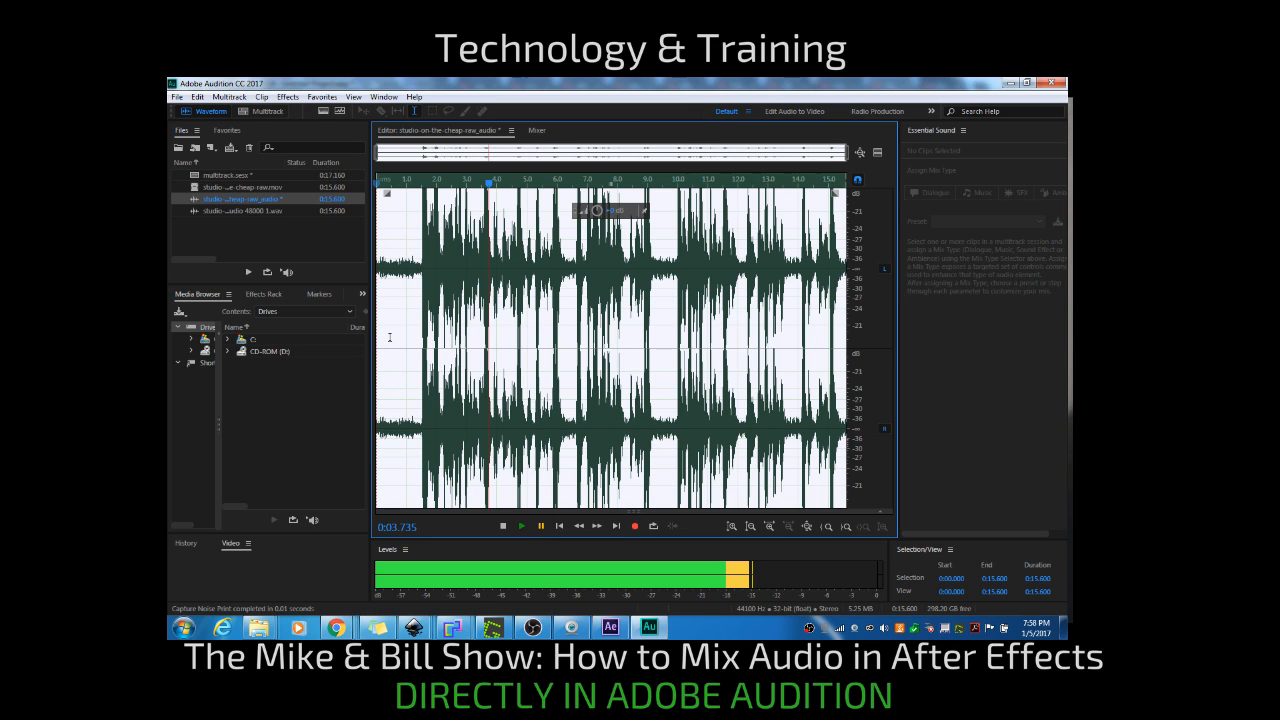
{"action": "left_click", "coordinate": [288, 96]}
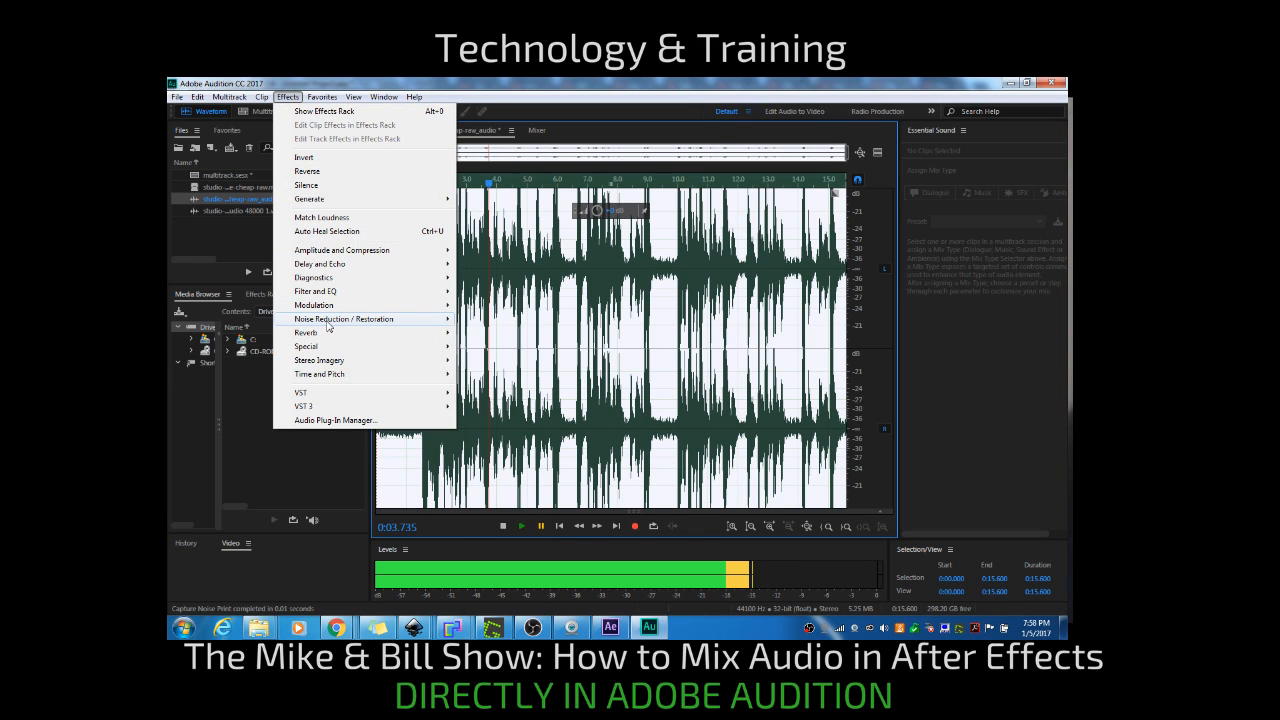
{"action": "mouse_move", "coordinate": [330, 320]}
{"action": "left_click", "coordinate": [551, 337]}
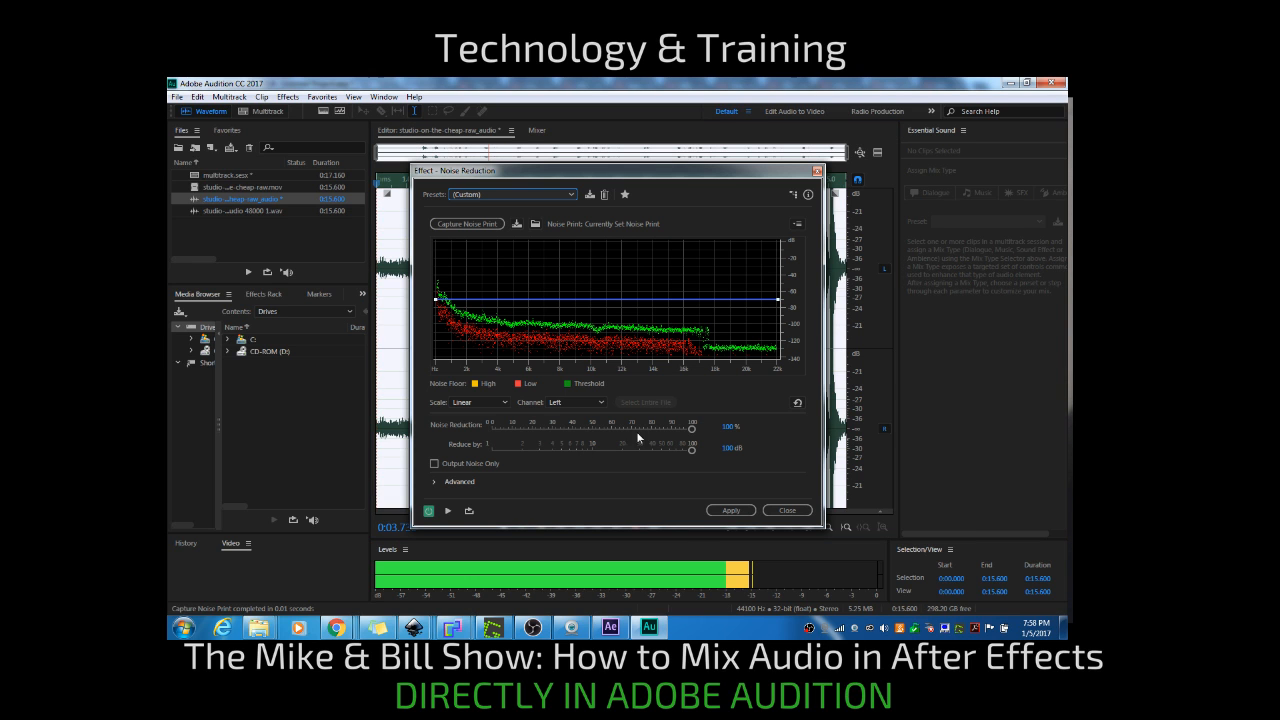
{"action": "left_click_drag", "start_coordinate": [687, 428], "coordinate": [600, 451]}
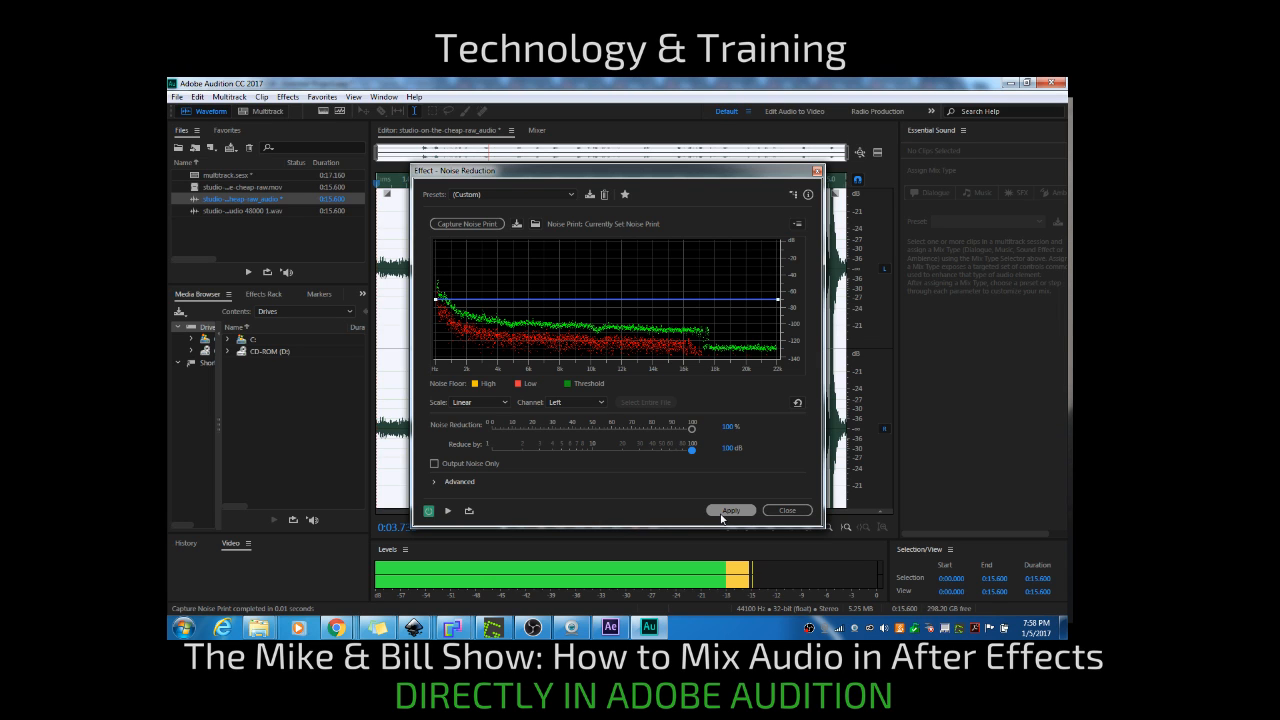
{"action": "left_click", "coordinate": [731, 510]}
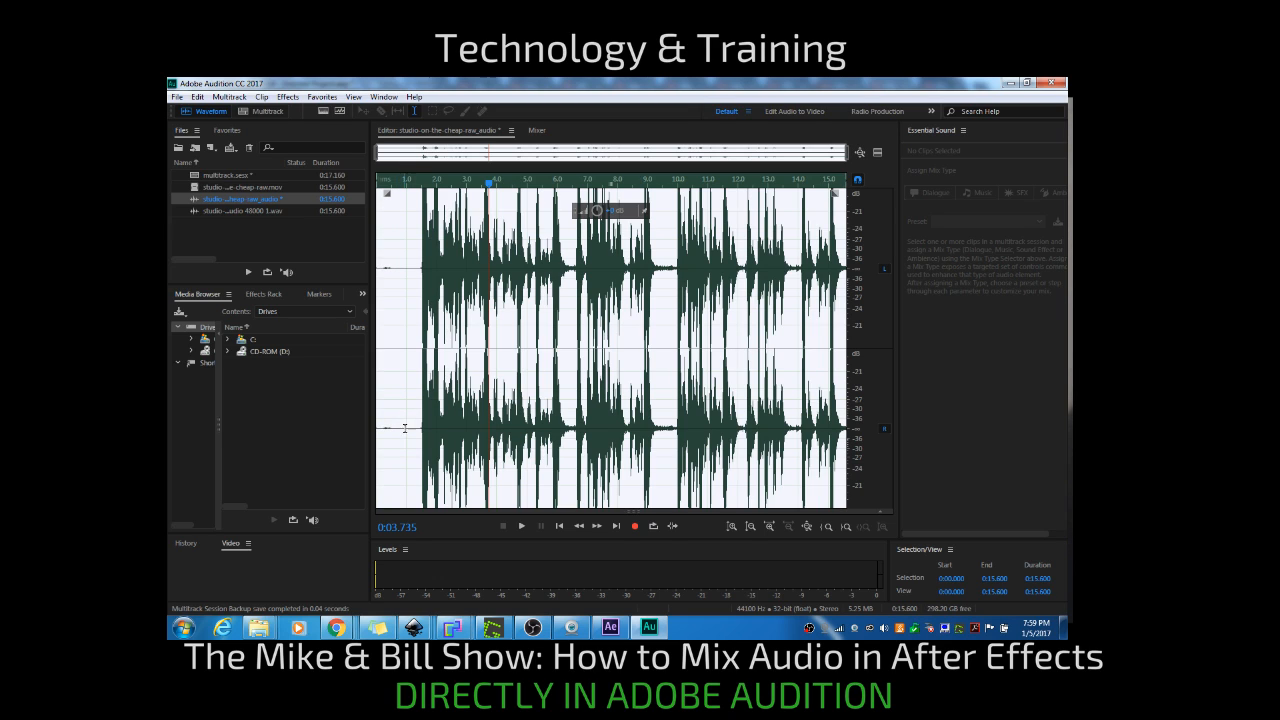
- Play the noise-reduced audio, restart it from the beginning to listen to the result, and pause playback
{"action": "left_click", "coordinate": [524, 526]}
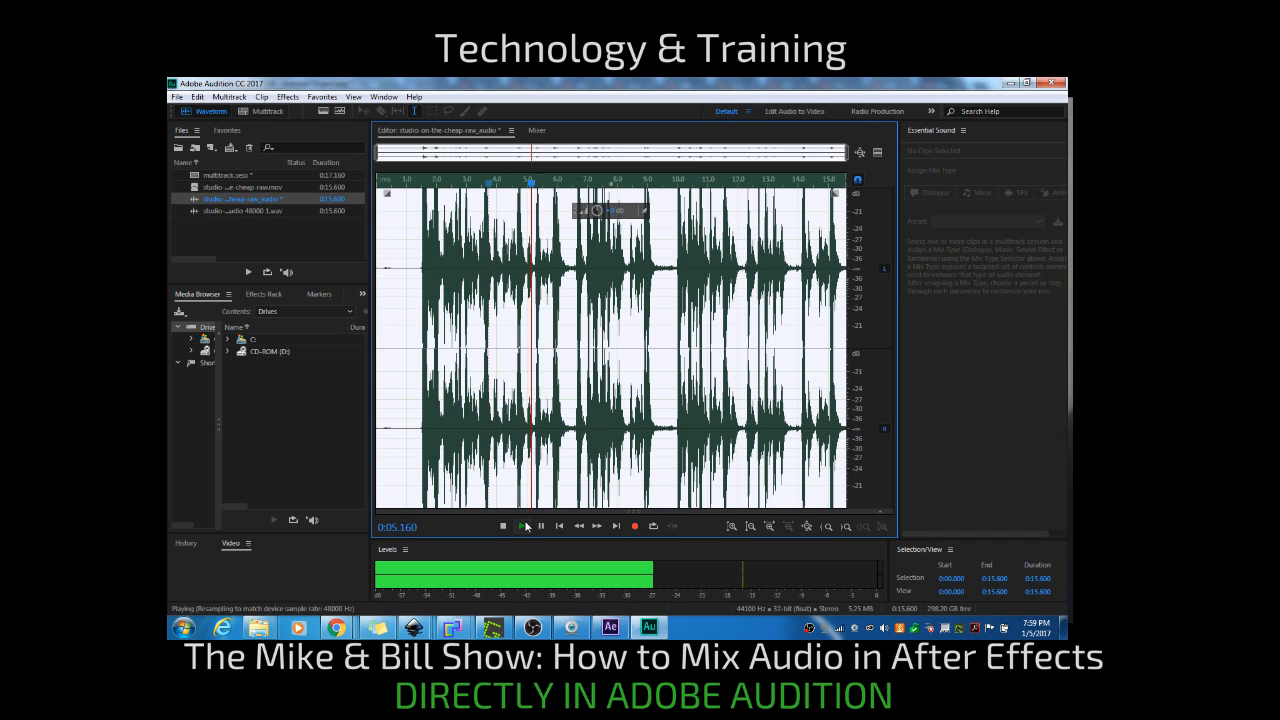
{"action": "left_click", "coordinate": [561, 527]}
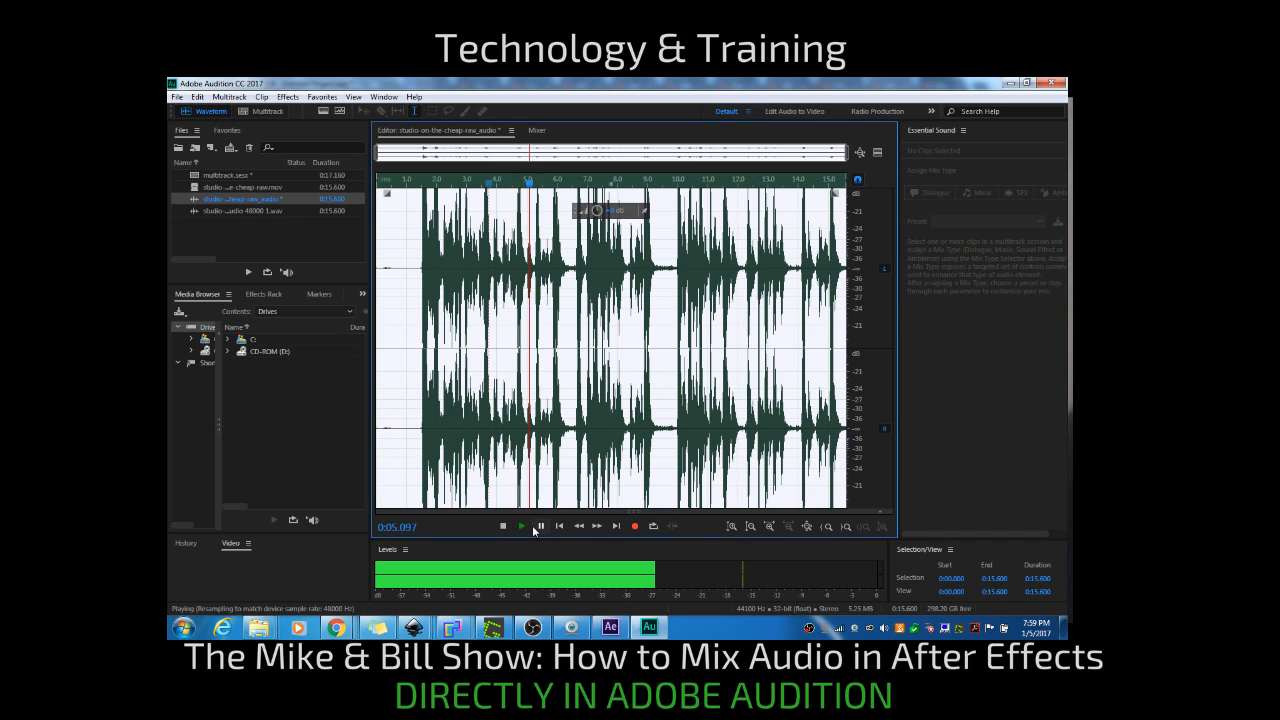
{"action": "left_click", "coordinate": [541, 526]}
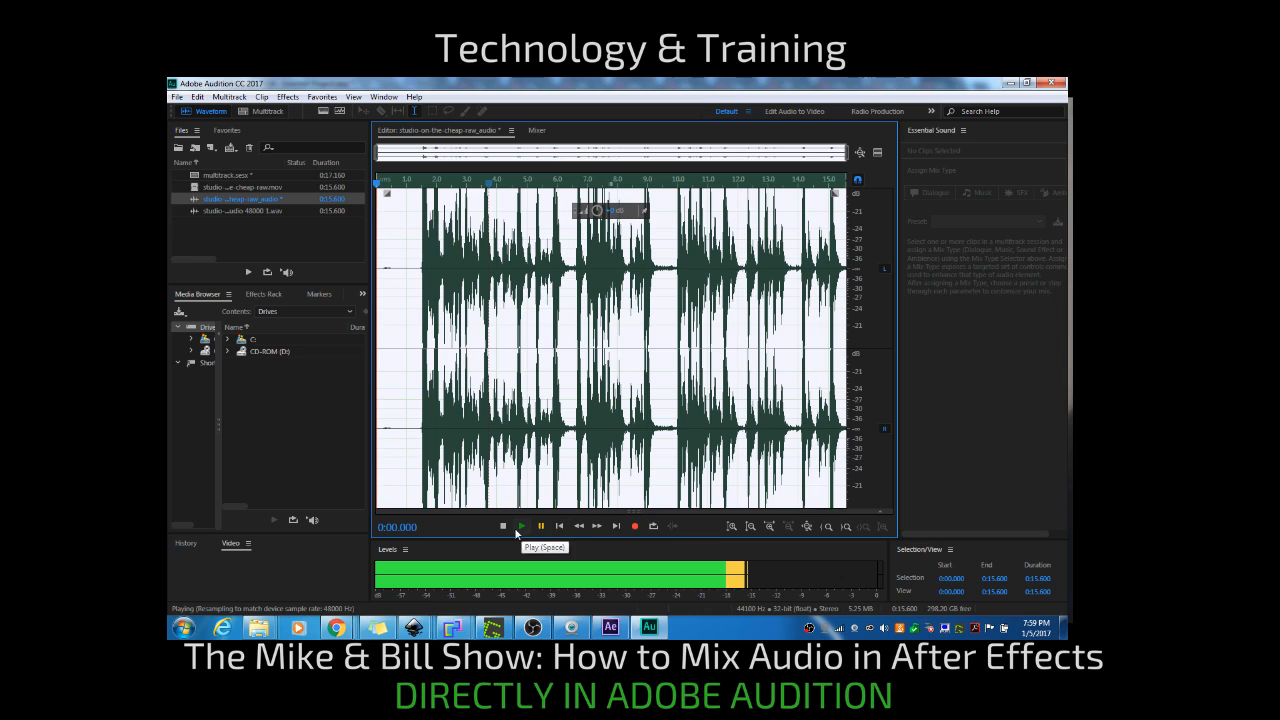
{"action": "left_click", "coordinate": [516, 527]}
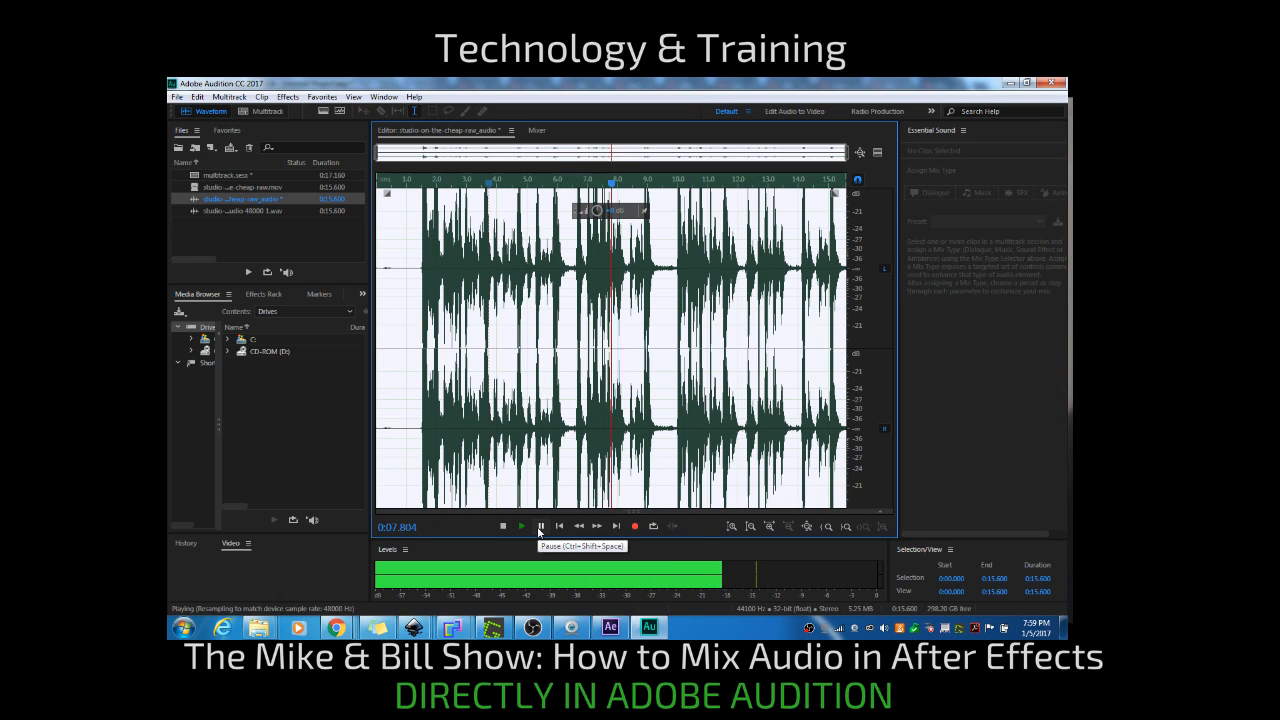
{"action": "left_click", "coordinate": [539, 527]}
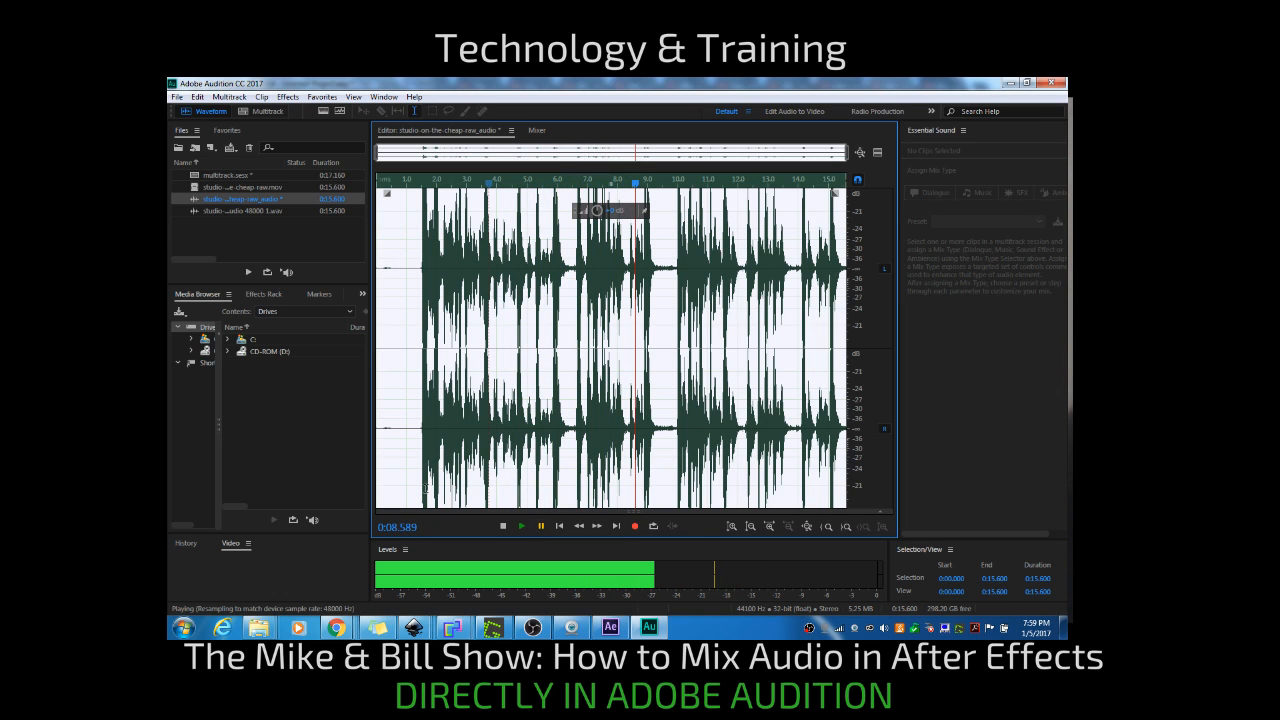
- Save the cleaned audio as Wave PCM file studio-on-the-cheap-raw_audio.wav in Videos > After Effects > Live Training > multitrack > Conformed Files
{"action": "left_click", "coordinate": [269, 237]}
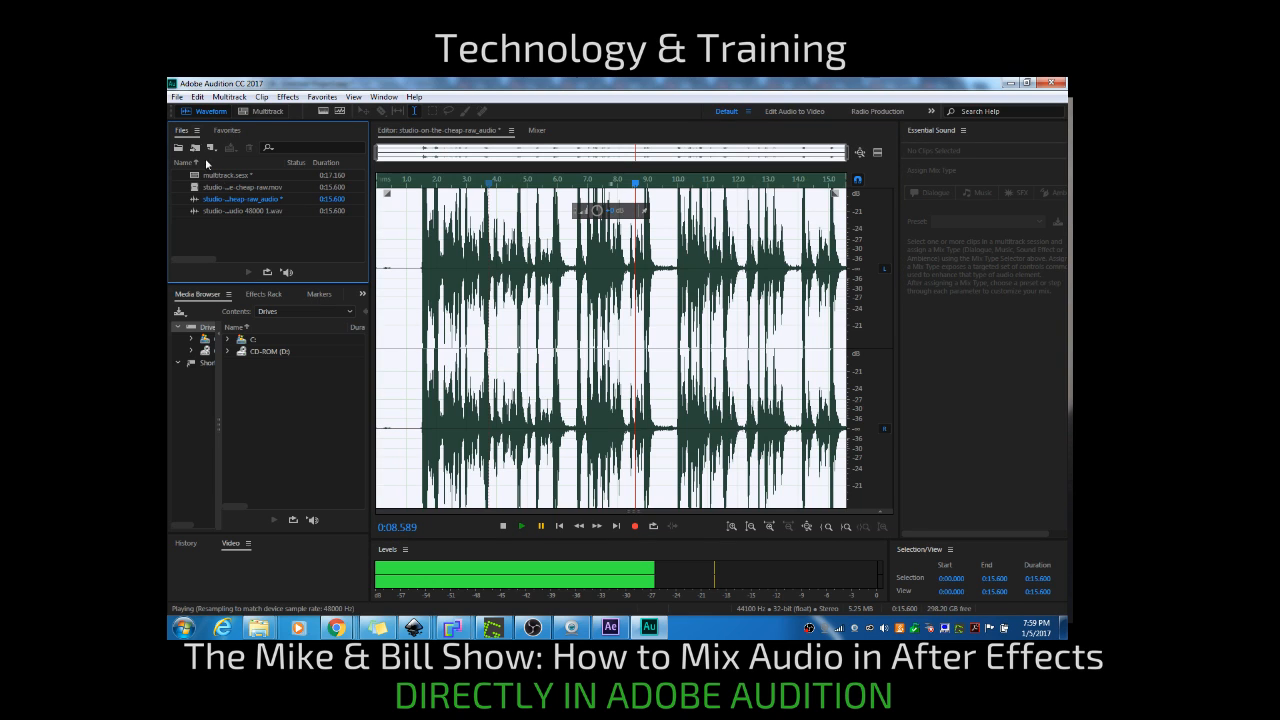
{"action": "left_click", "coordinate": [176, 97]}
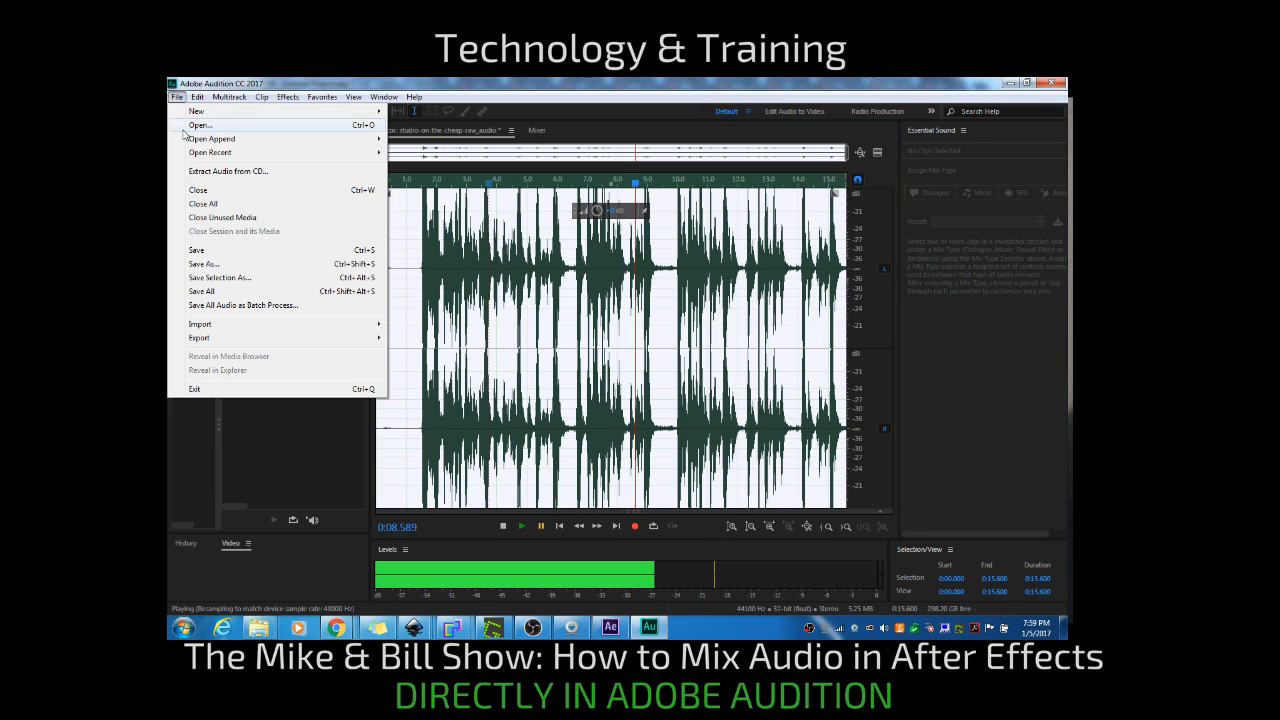
{"action": "left_click", "coordinate": [201, 264]}
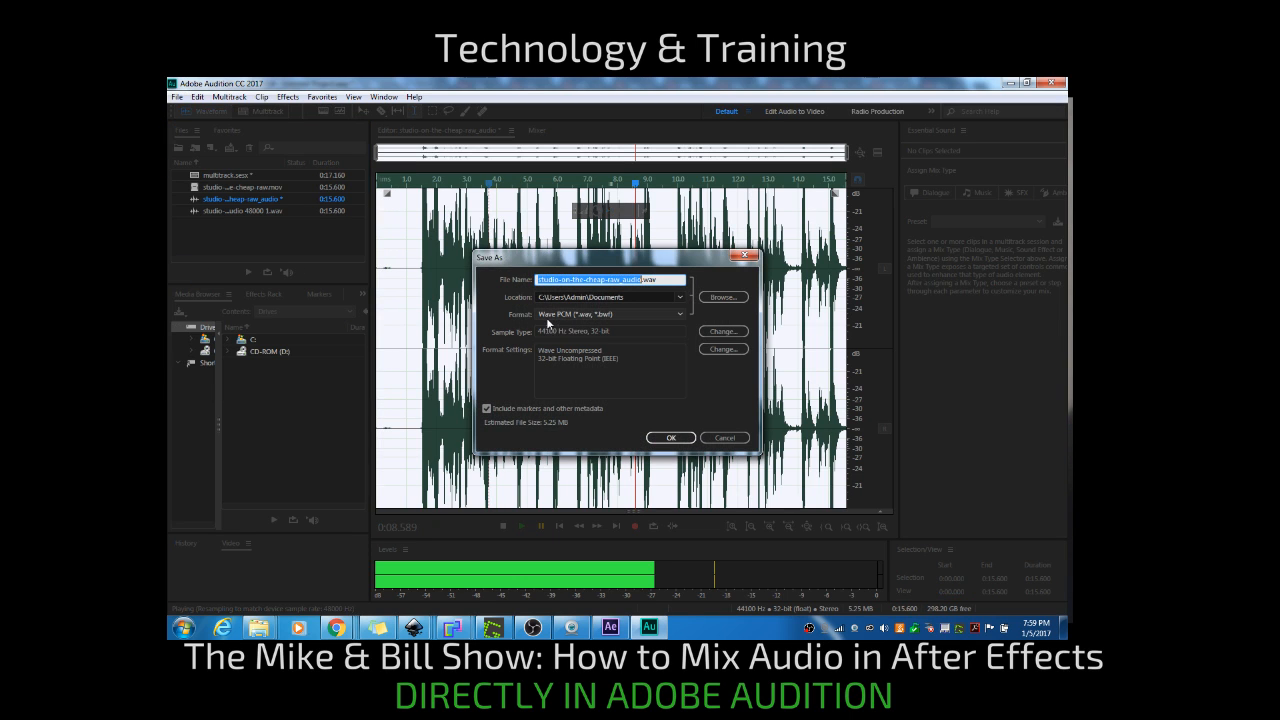
{"action": "left_click", "coordinate": [681, 299]}
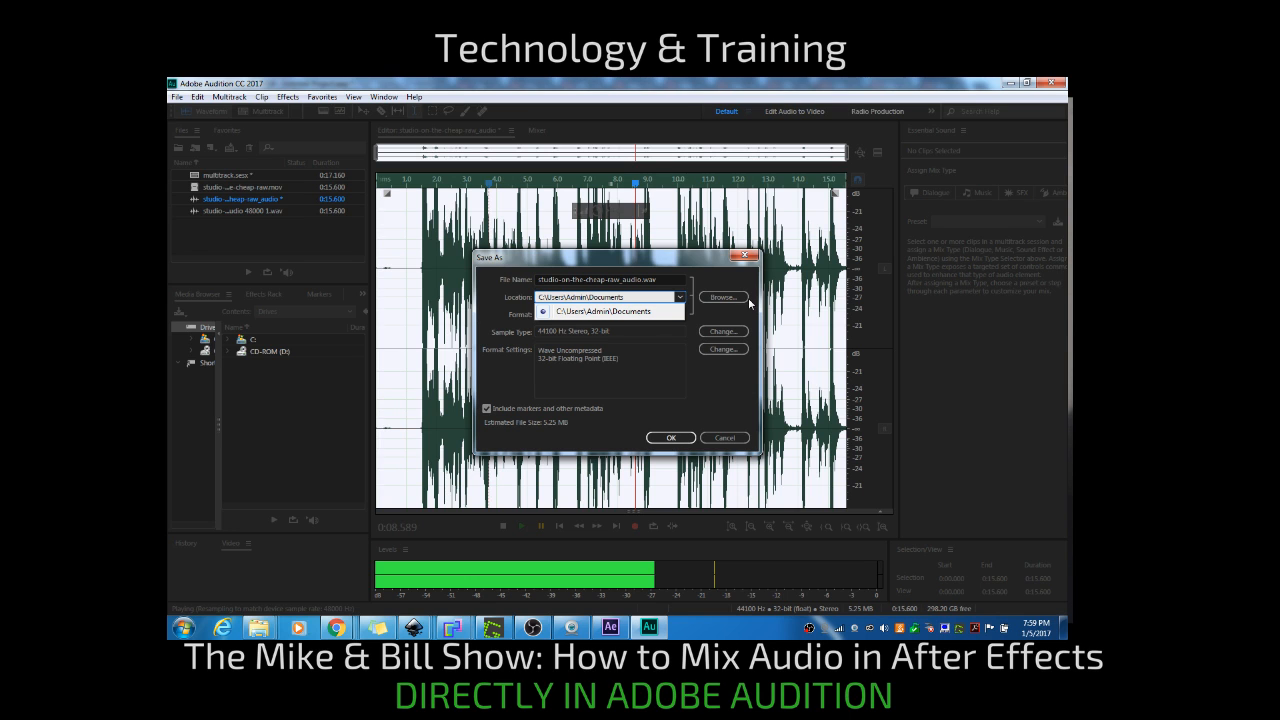
{"action": "left_click", "coordinate": [734, 298]}
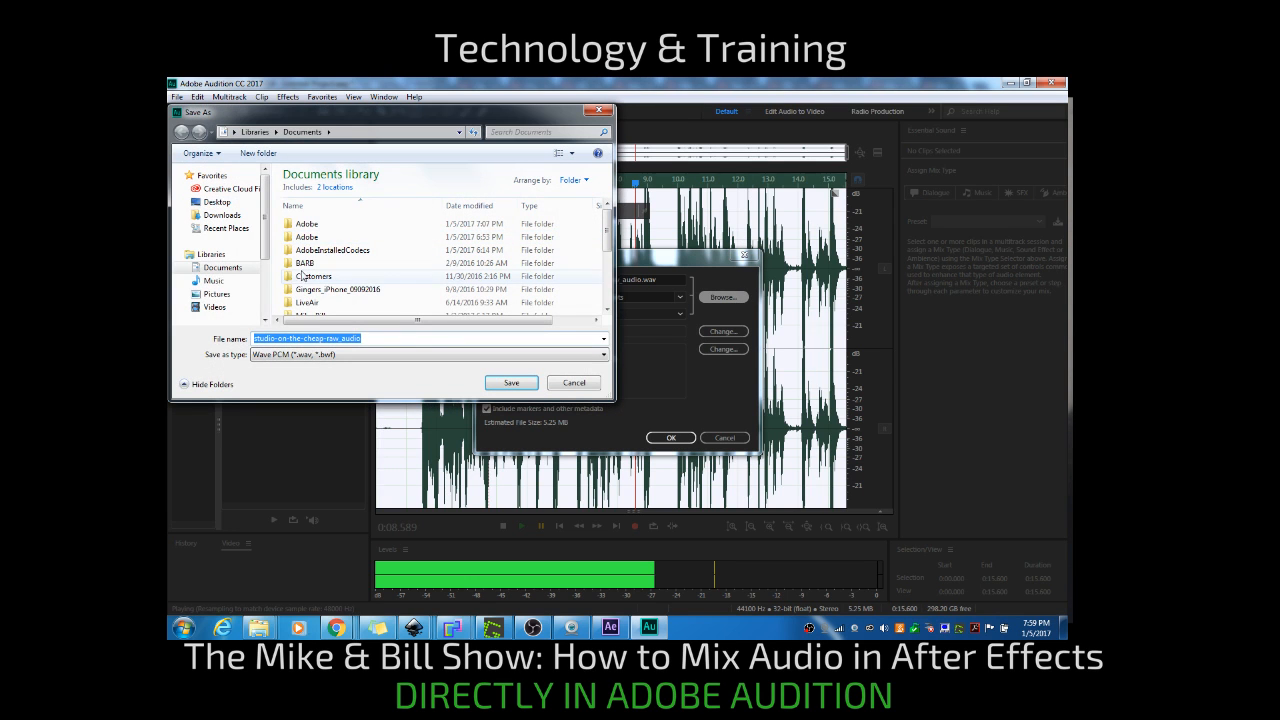
{"action": "left_click", "coordinate": [214, 307]}
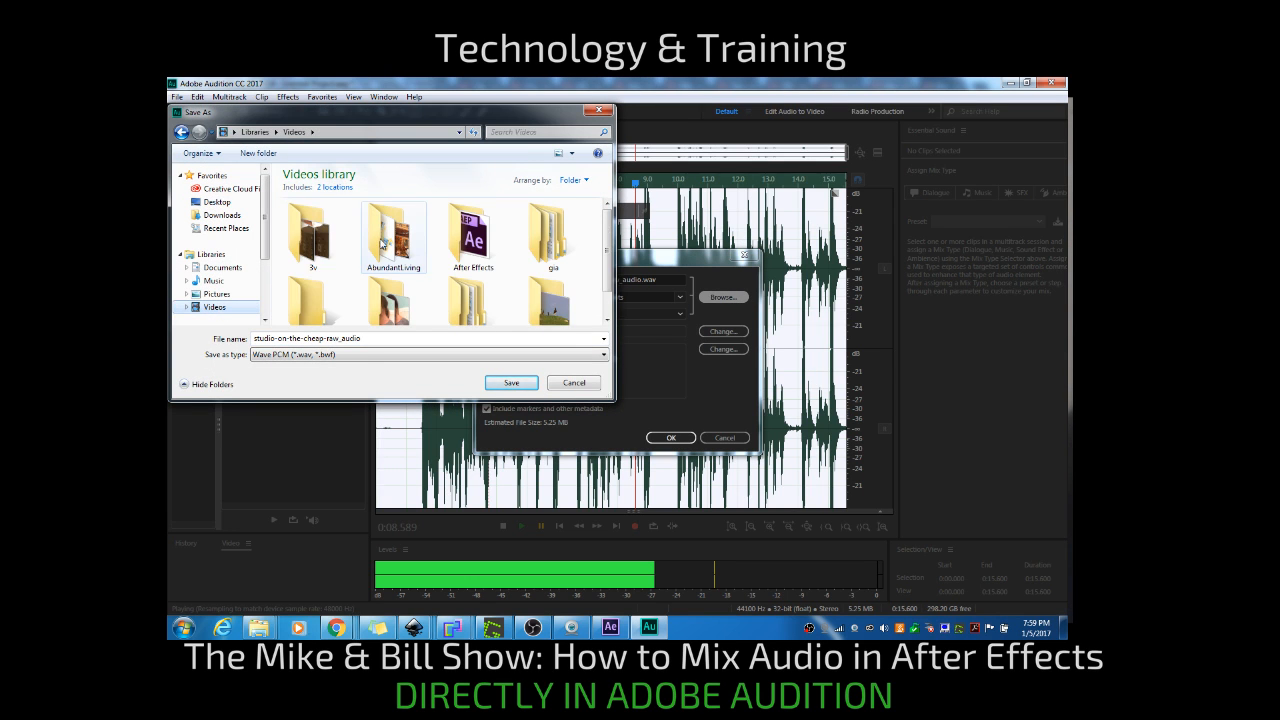
{"action": "double_click", "coordinate": [470, 235]}
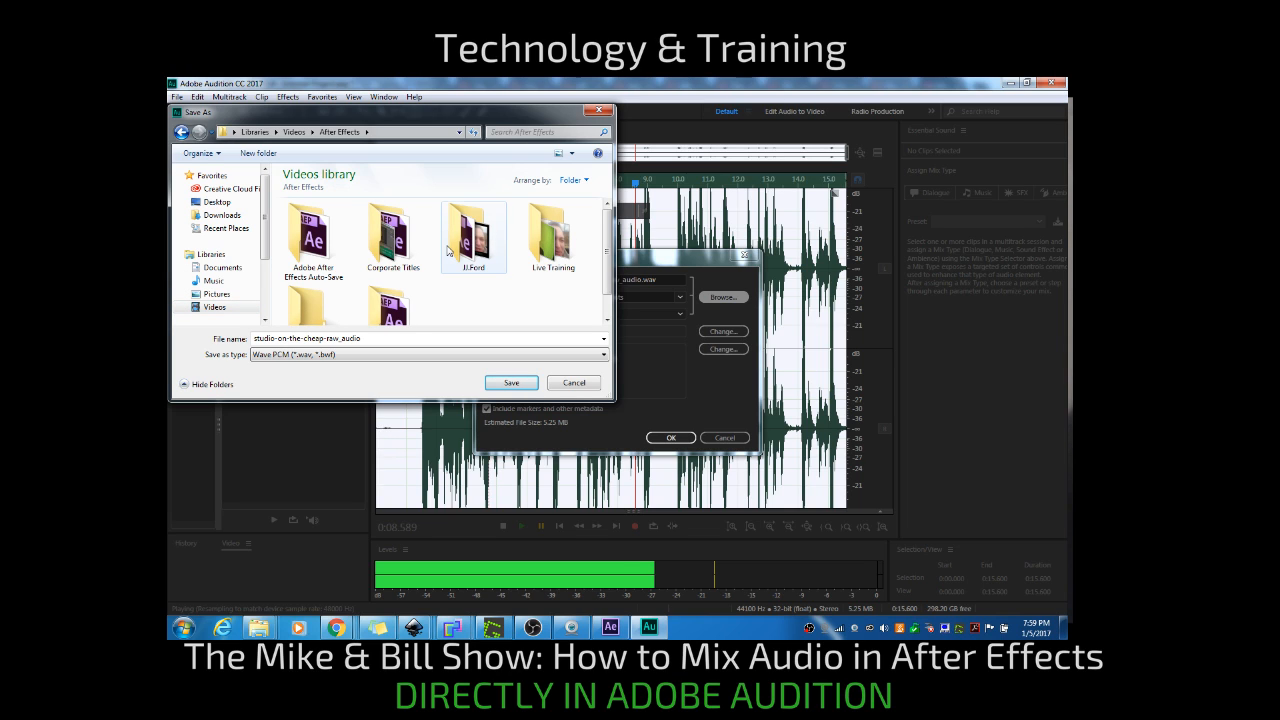
{"action": "left_click", "coordinate": [549, 258]}
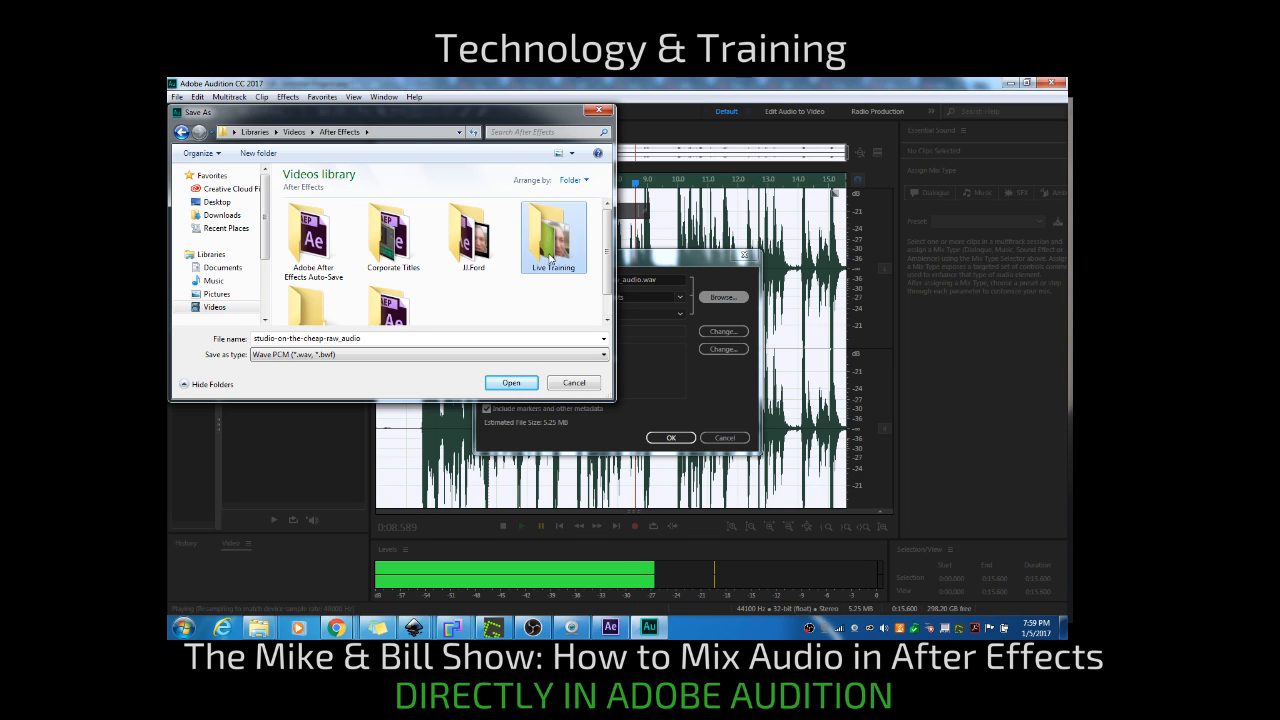
{"action": "double_click", "coordinate": [549, 258]}
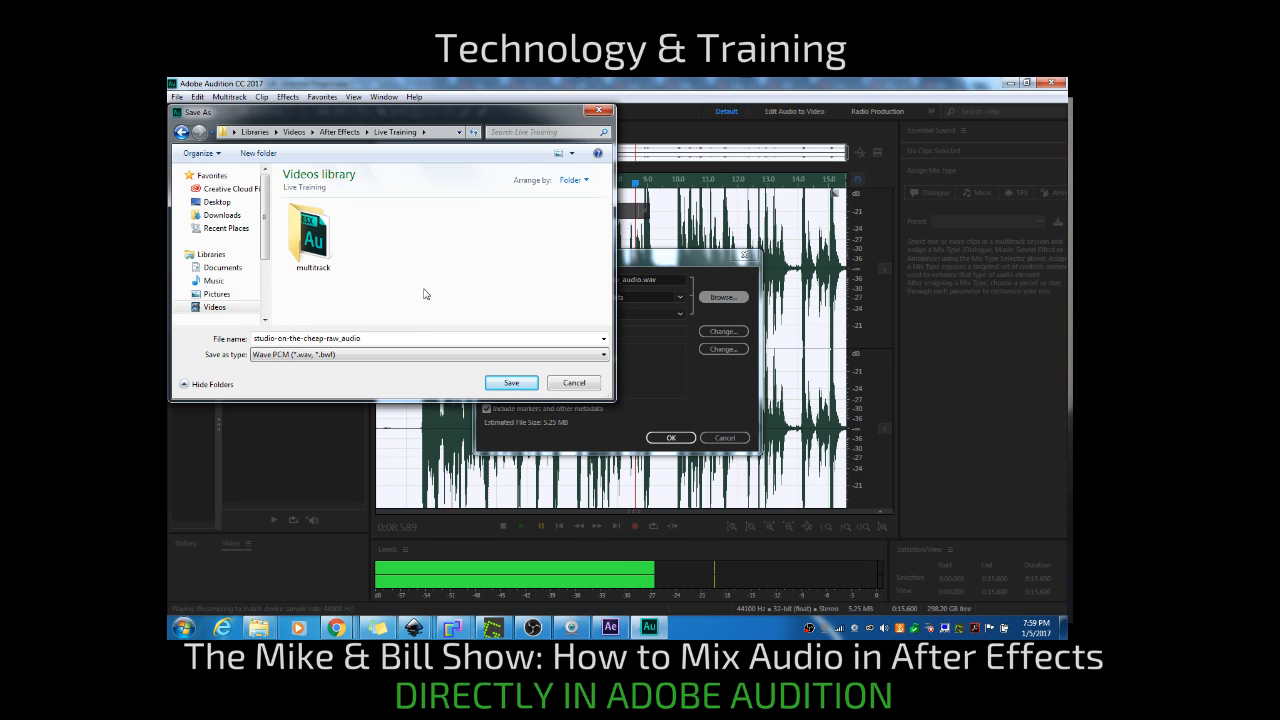
{"action": "double_click", "coordinate": [339, 262]}
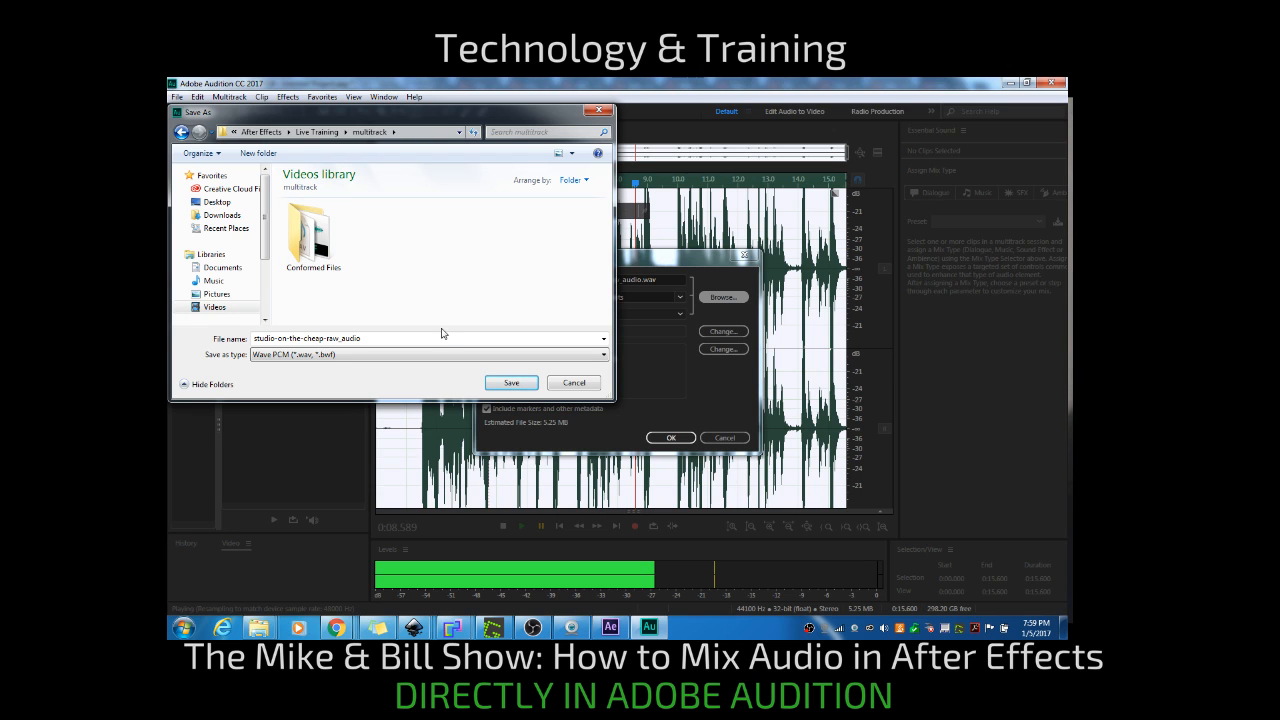
{"action": "double_click", "coordinate": [313, 258]}
{"action": "left_click", "coordinate": [509, 382]}
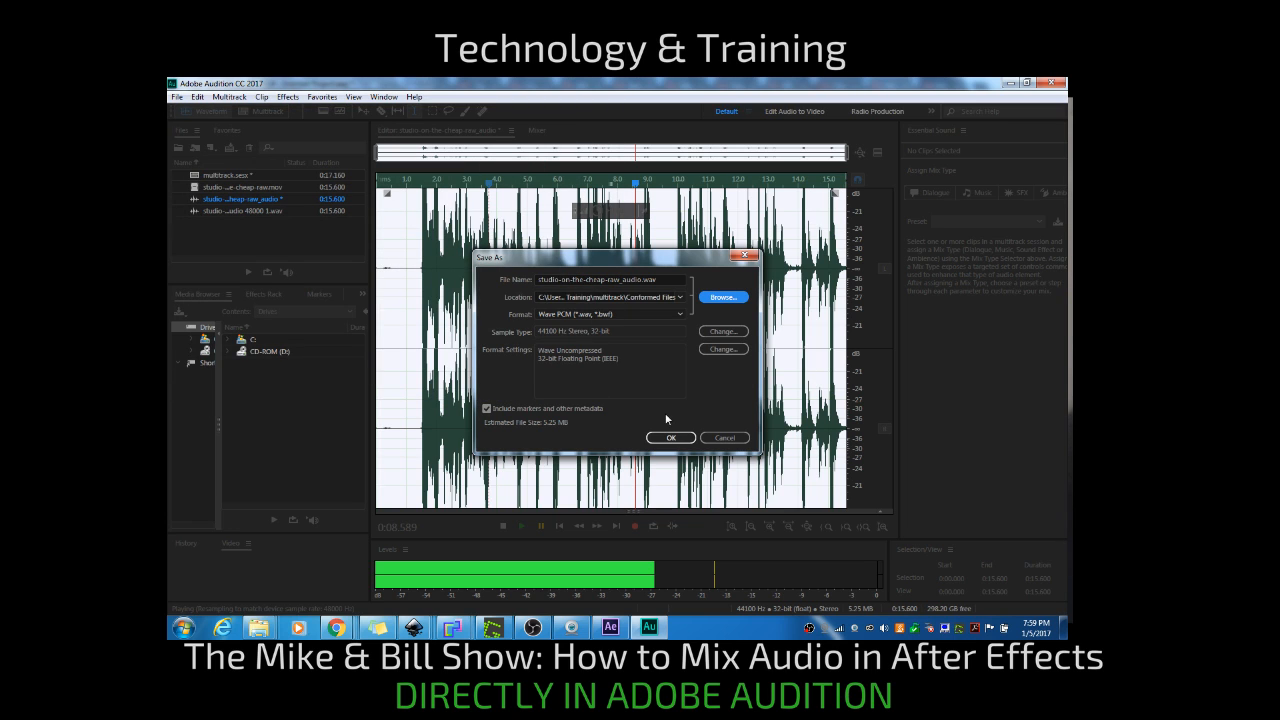
{"action": "left_click", "coordinate": [670, 438]}
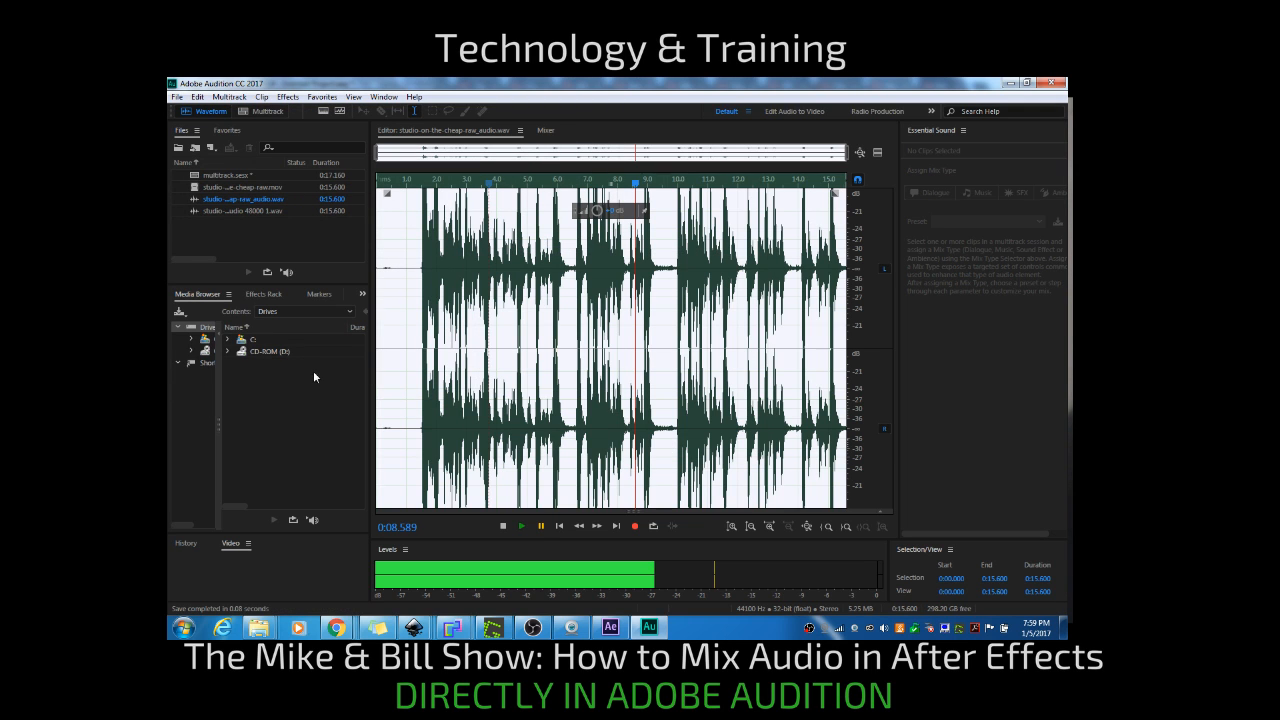
{"action": "left_click", "coordinate": [308, 427]}
- Switch to After Effects and mute the audio of the studio-on-the-cheap-raw.mov layer in the 1920x1080p-TEST composition
{"action": "mouse_move", "coordinate": [614, 628]}
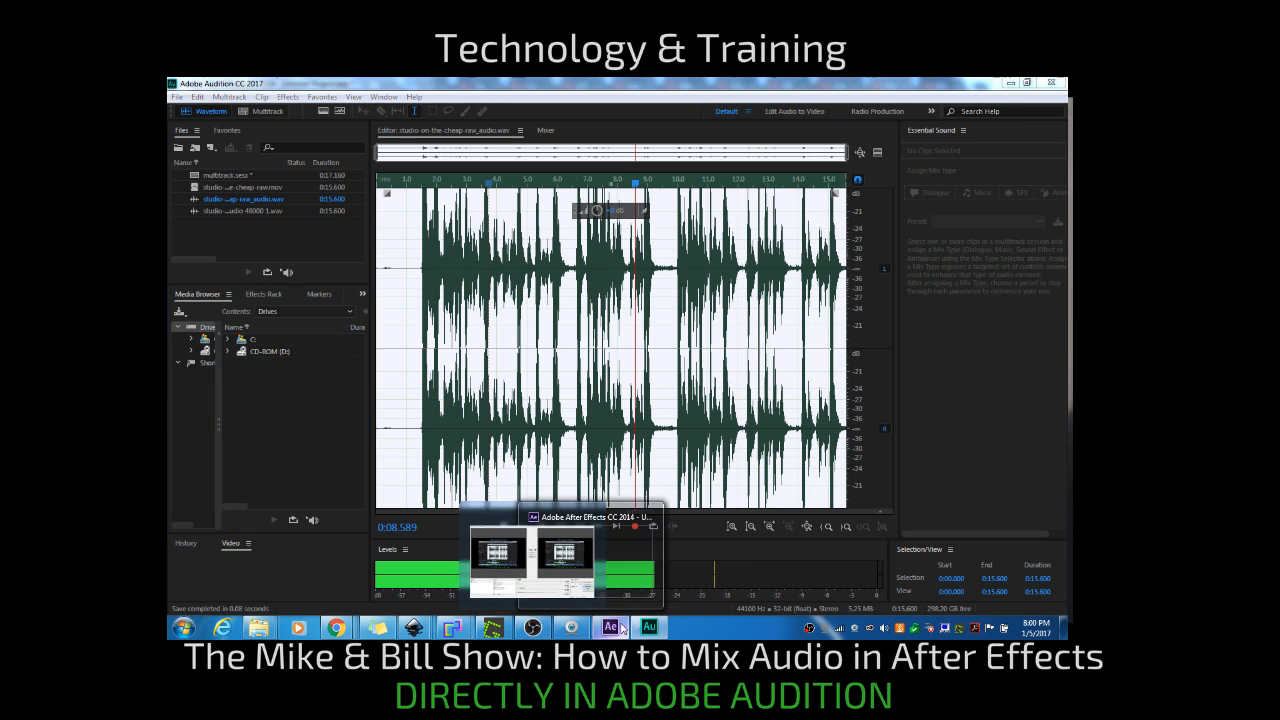
{"action": "left_click", "coordinate": [617, 628]}
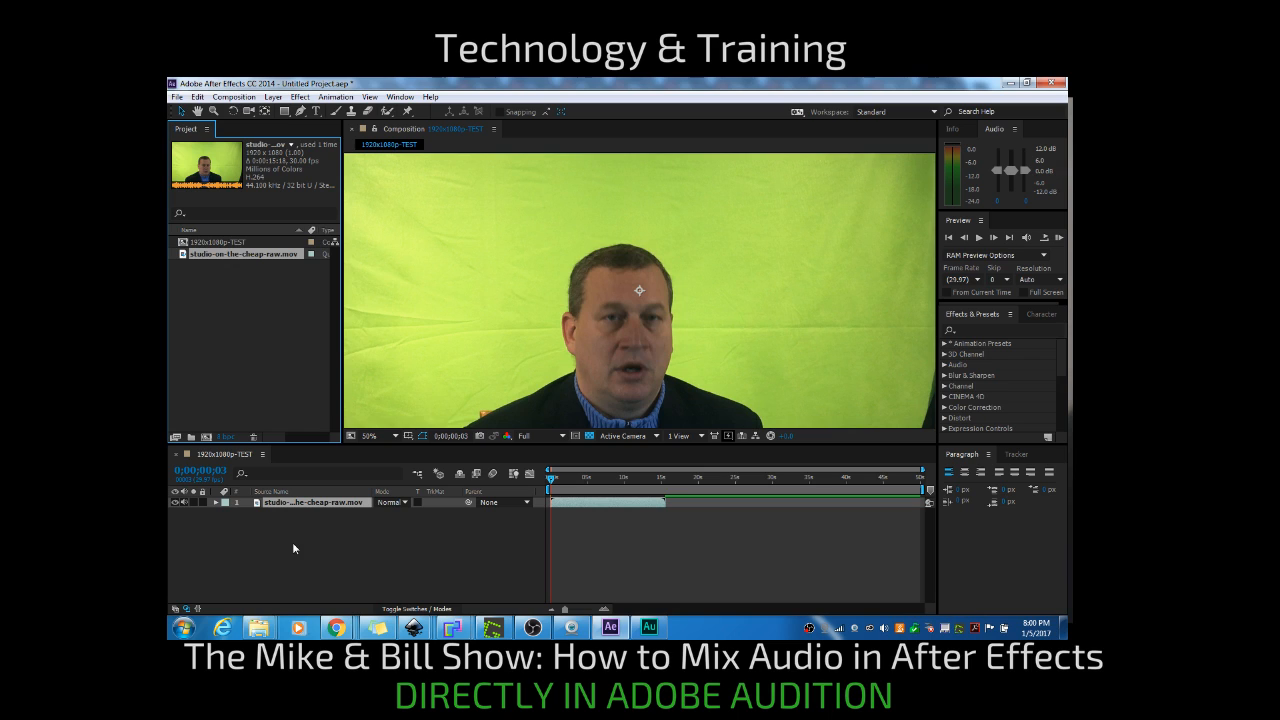
{"action": "left_click", "coordinate": [183, 503]}
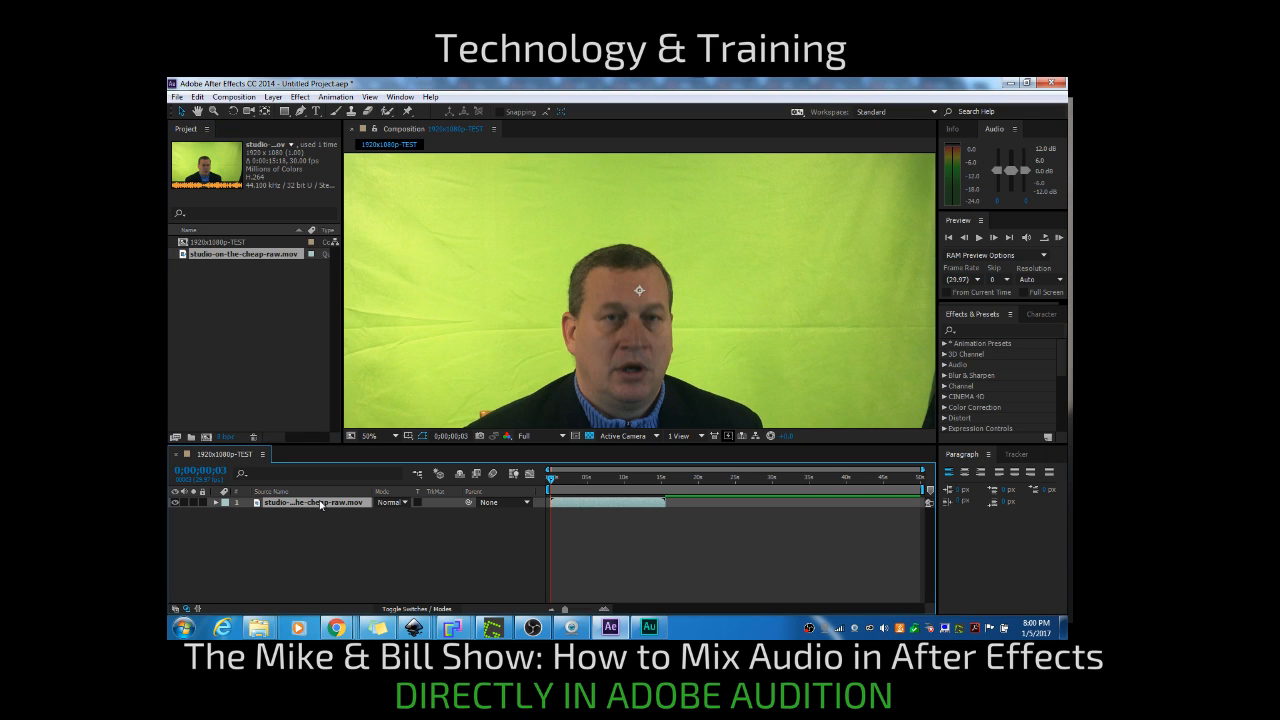
{"action": "left_click", "coordinate": [262, 515]}
- Import "studio-on-the-cheap-raw_audio 48000 1.wav" from the multitrack session's Conformed Files folder into the project as footage
{"action": "right_click", "coordinate": [218, 336]}
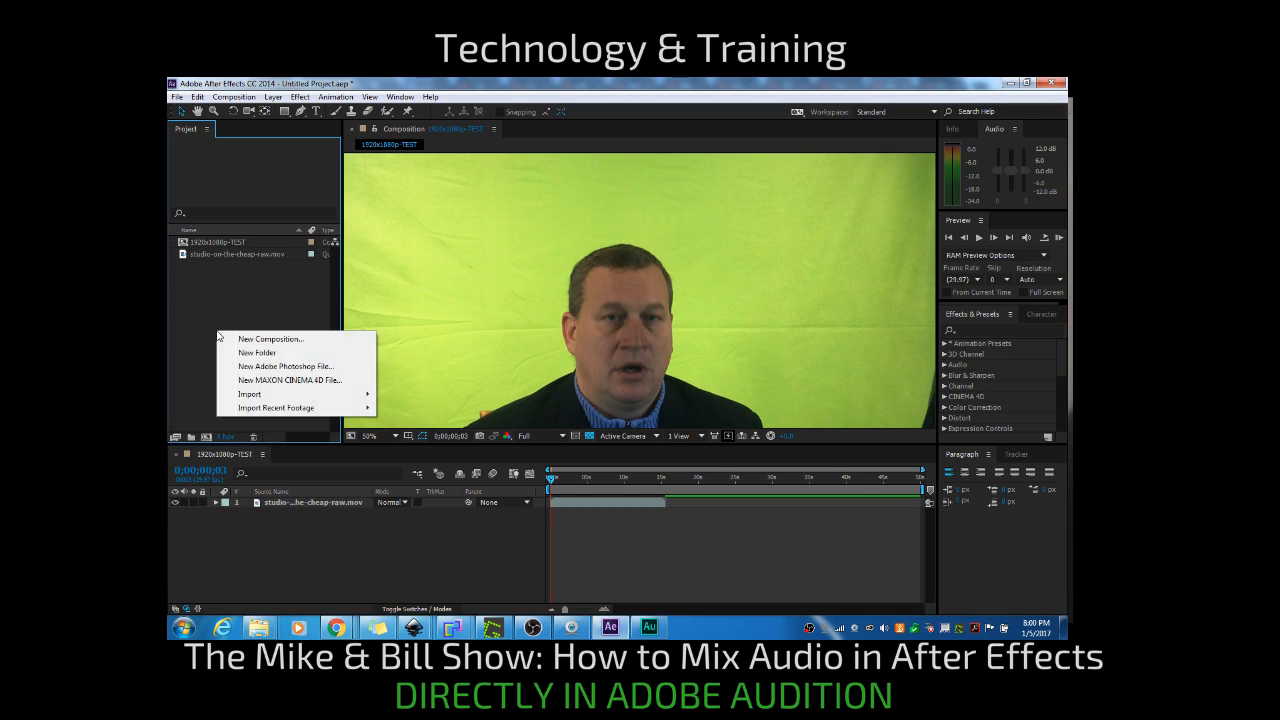
{"action": "mouse_move", "coordinate": [258, 394]}
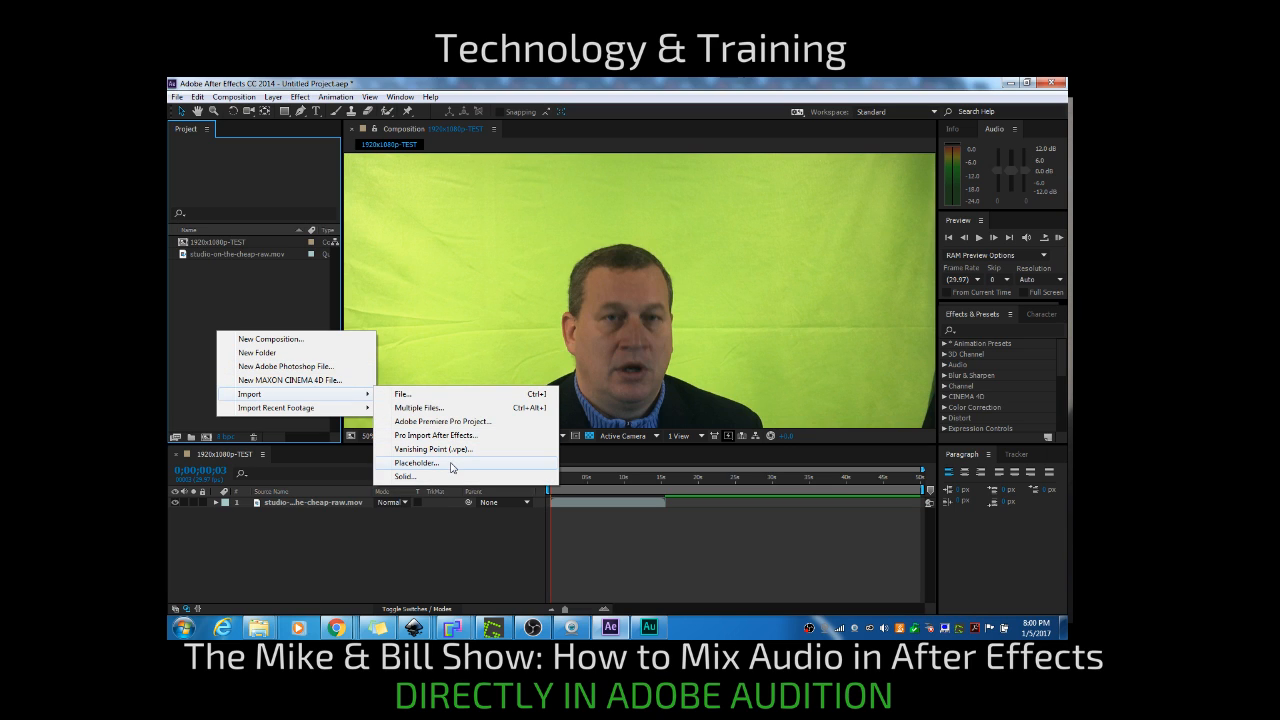
{"action": "left_click", "coordinate": [405, 394]}
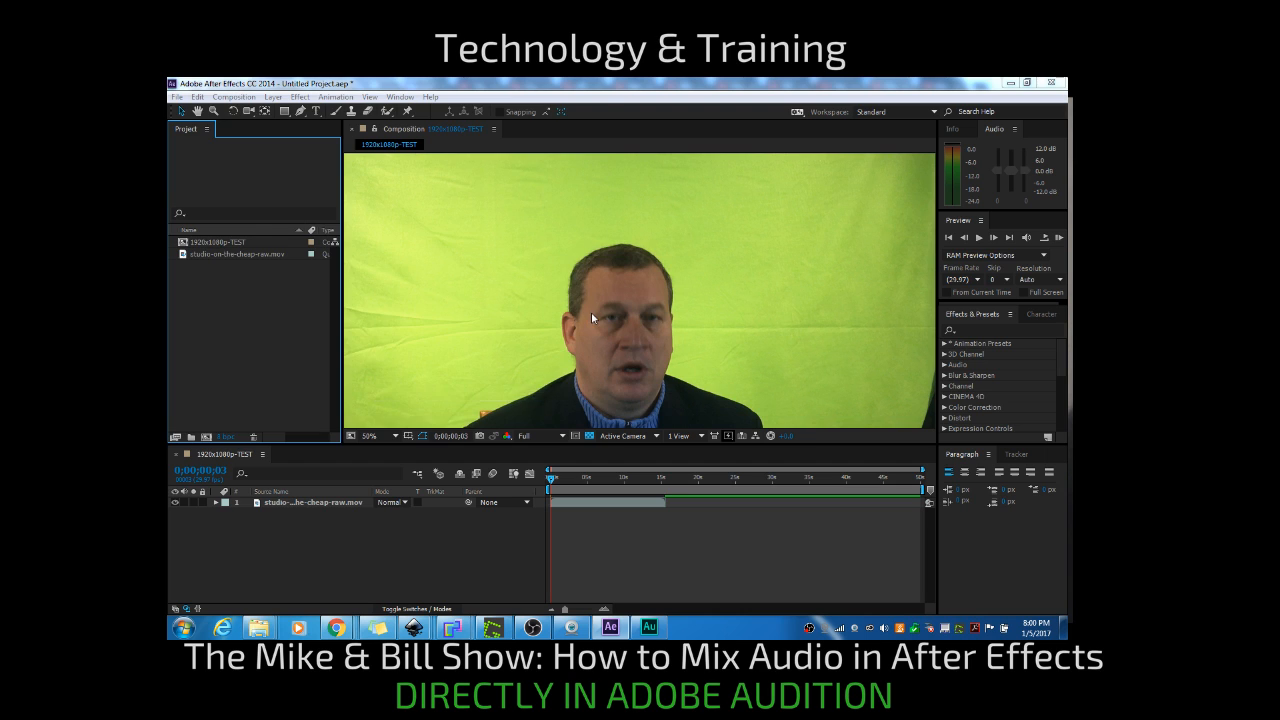
{"action": "double_click", "coordinate": [313, 234]}
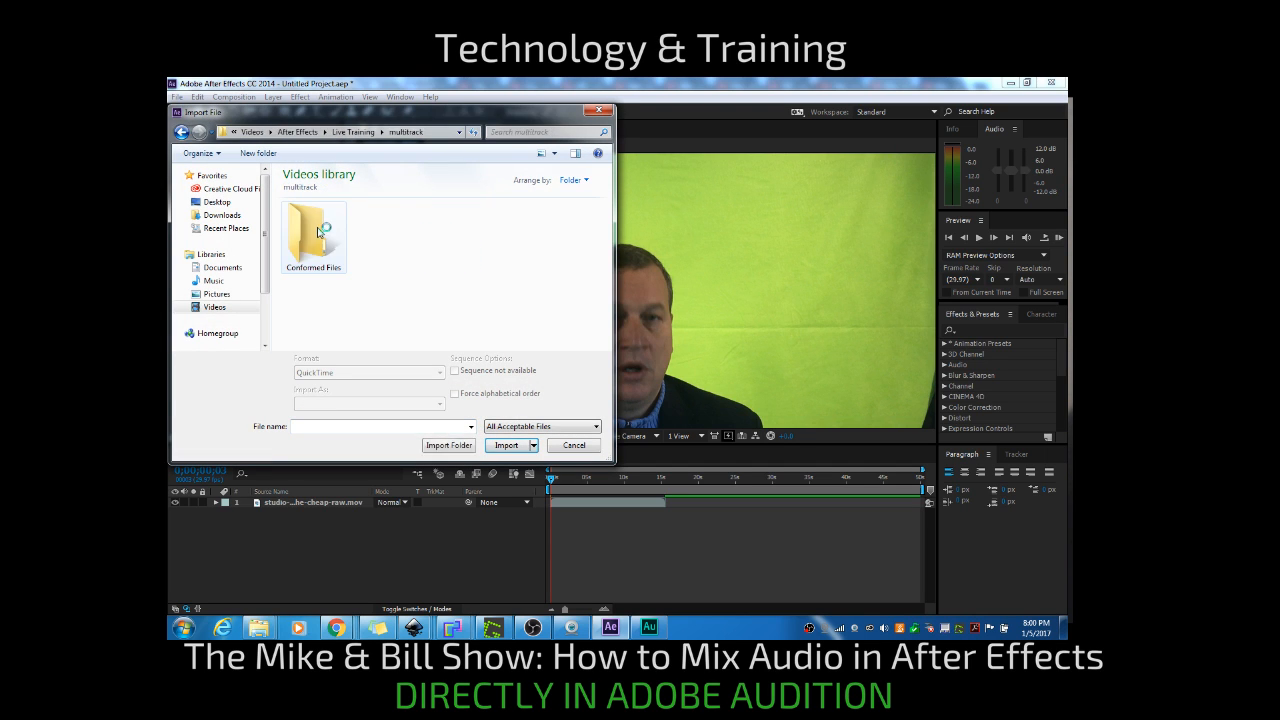
{"action": "double_click", "coordinate": [316, 232]}
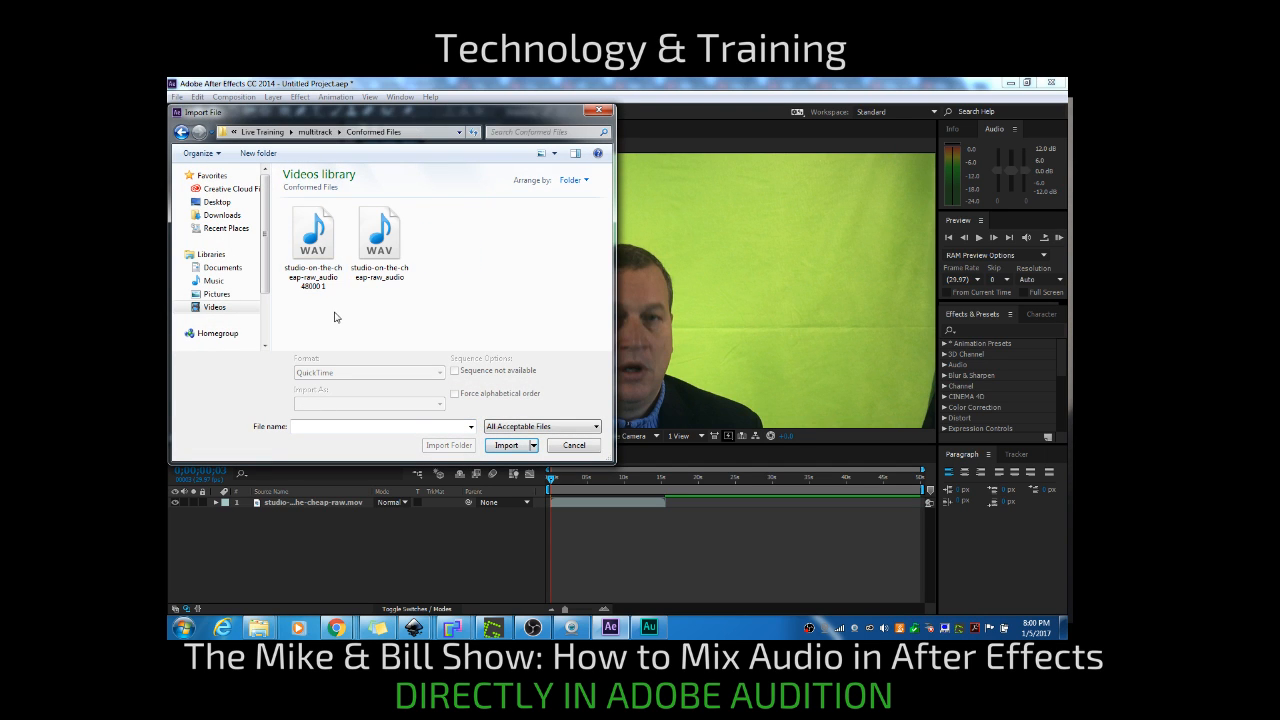
{"action": "left_click", "coordinate": [311, 260]}
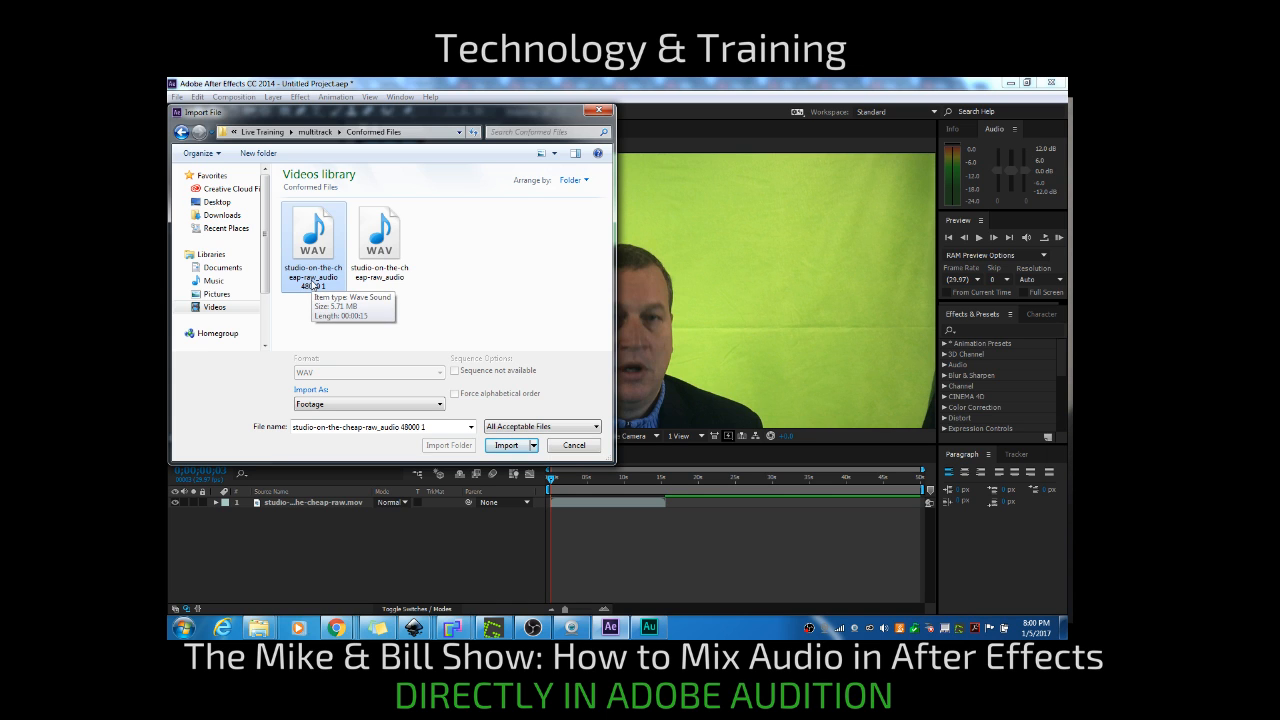
{"action": "left_click", "coordinate": [392, 252]}
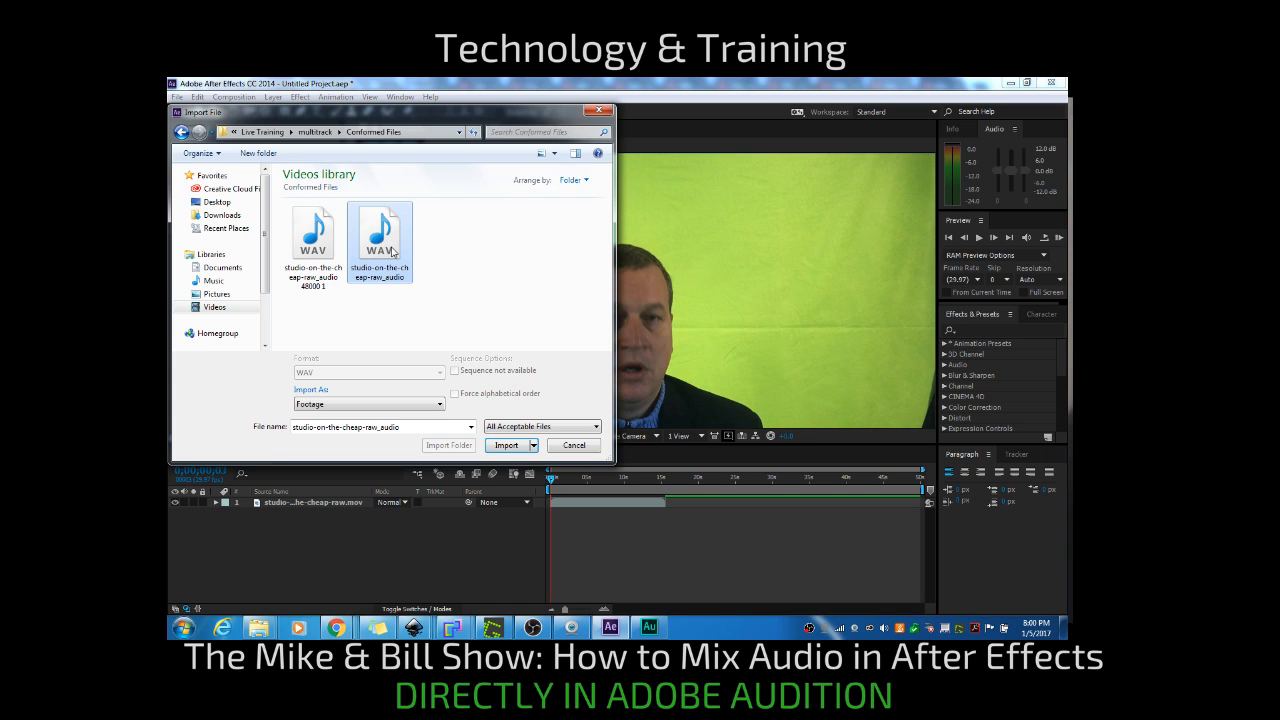
{"action": "double_click", "coordinate": [330, 236]}
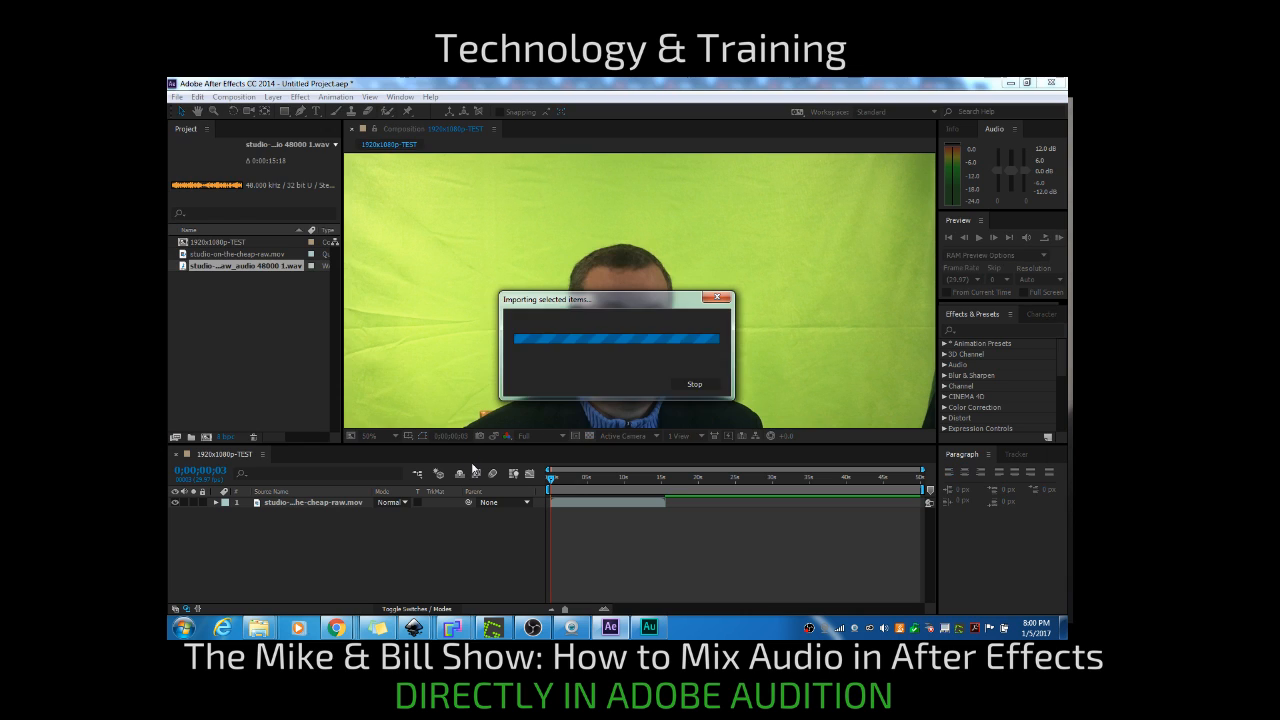
- Add the imported 48000 1 WAV to the composition below the video layer and expand its Audio properties
{"action": "left_click_drag", "start_coordinate": [249, 430], "coordinate": [259, 524]}
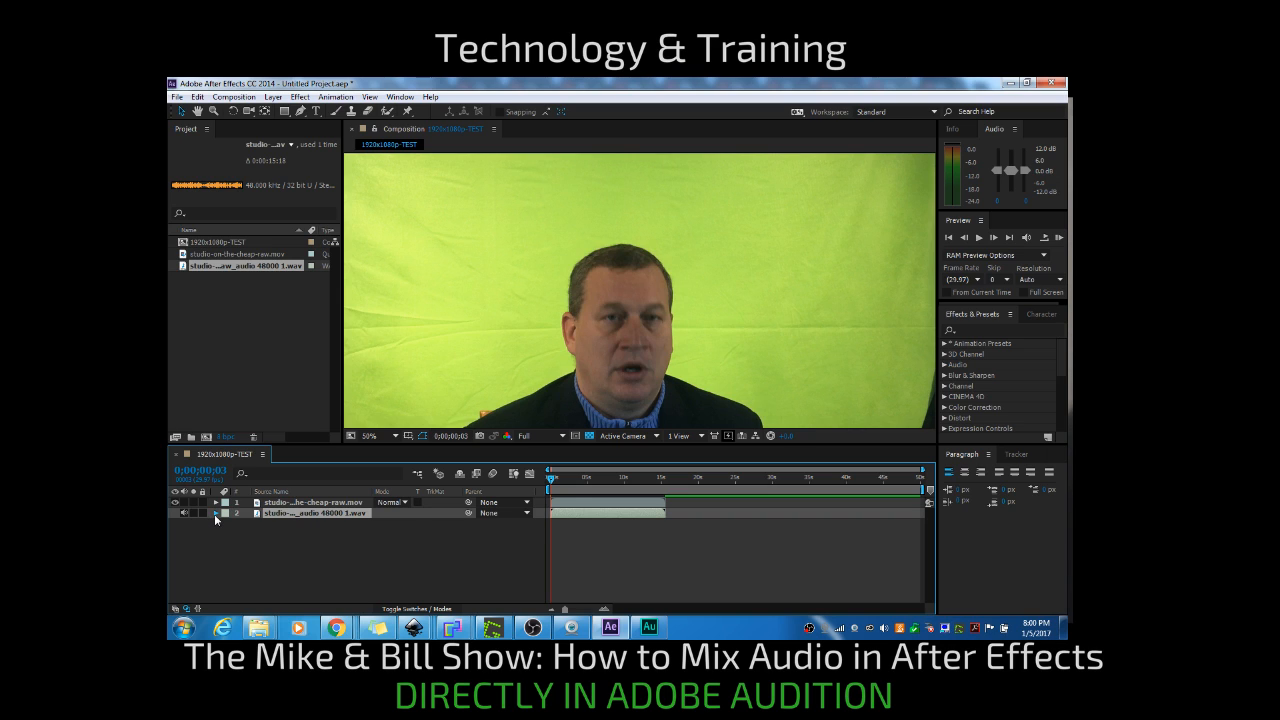
{"action": "left_click", "coordinate": [226, 523]}
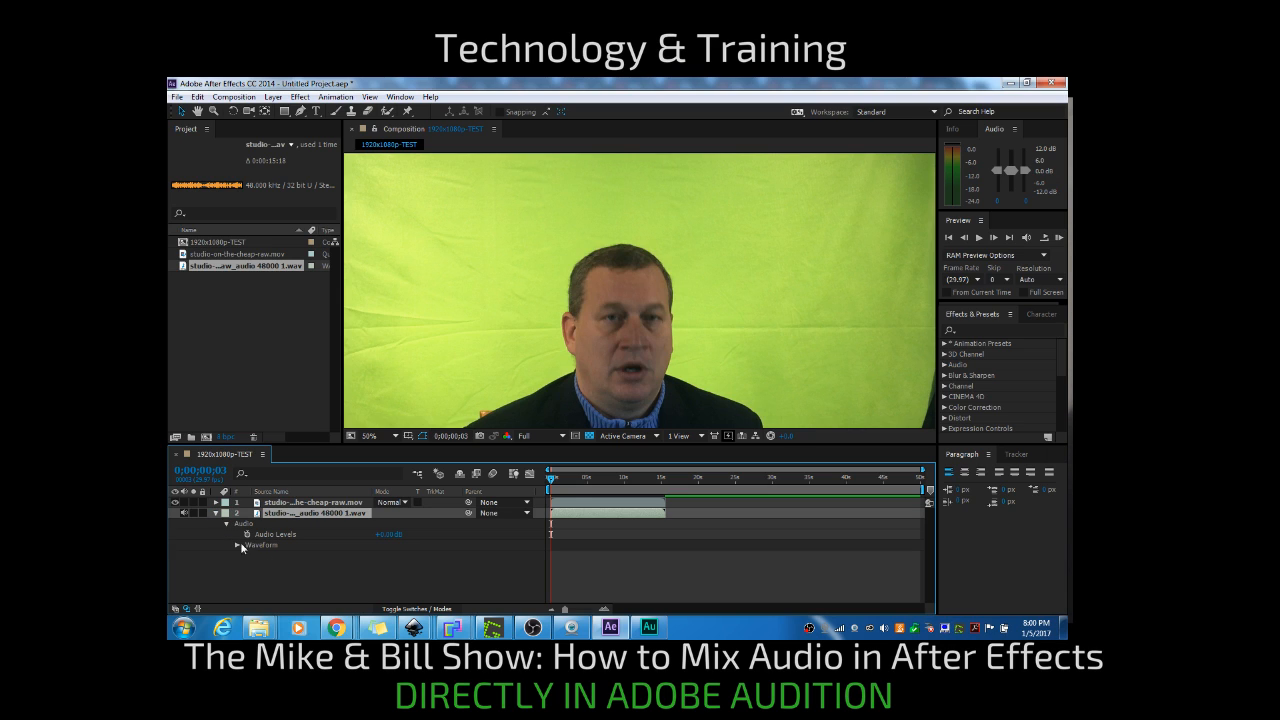
{"action": "left_click", "coordinate": [264, 629]}
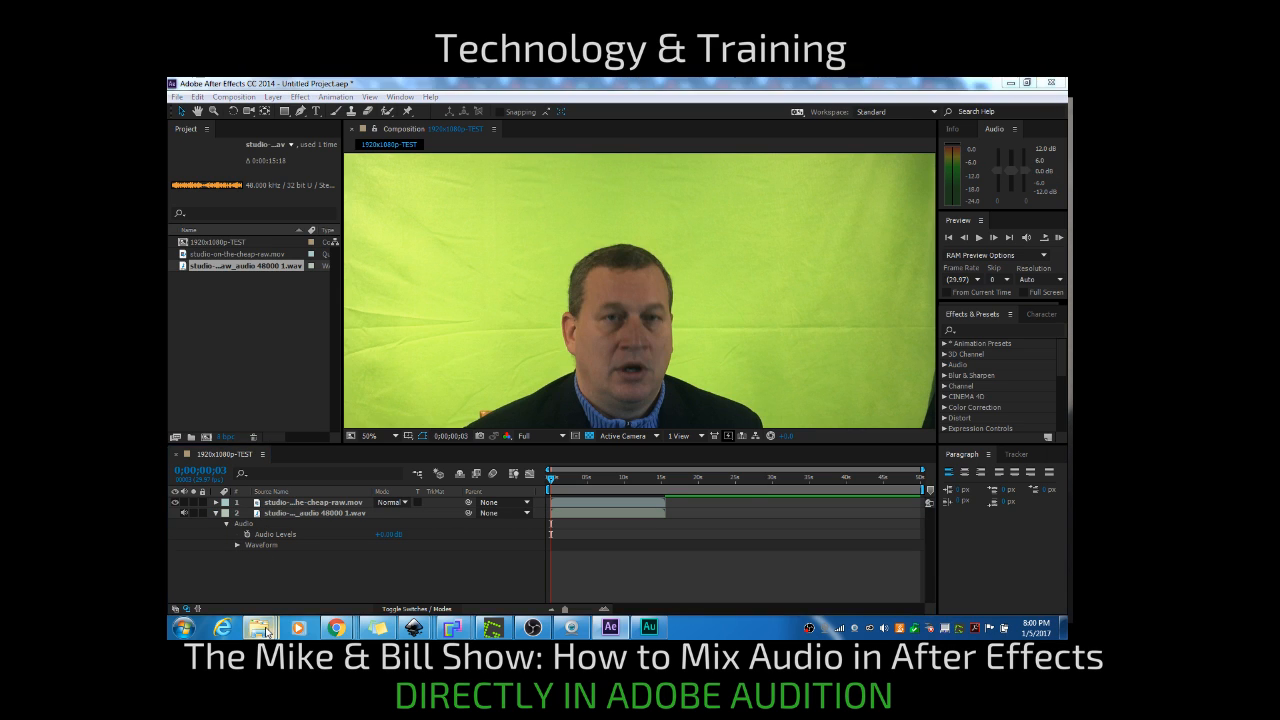
{"action": "left_click", "coordinate": [220, 342]}
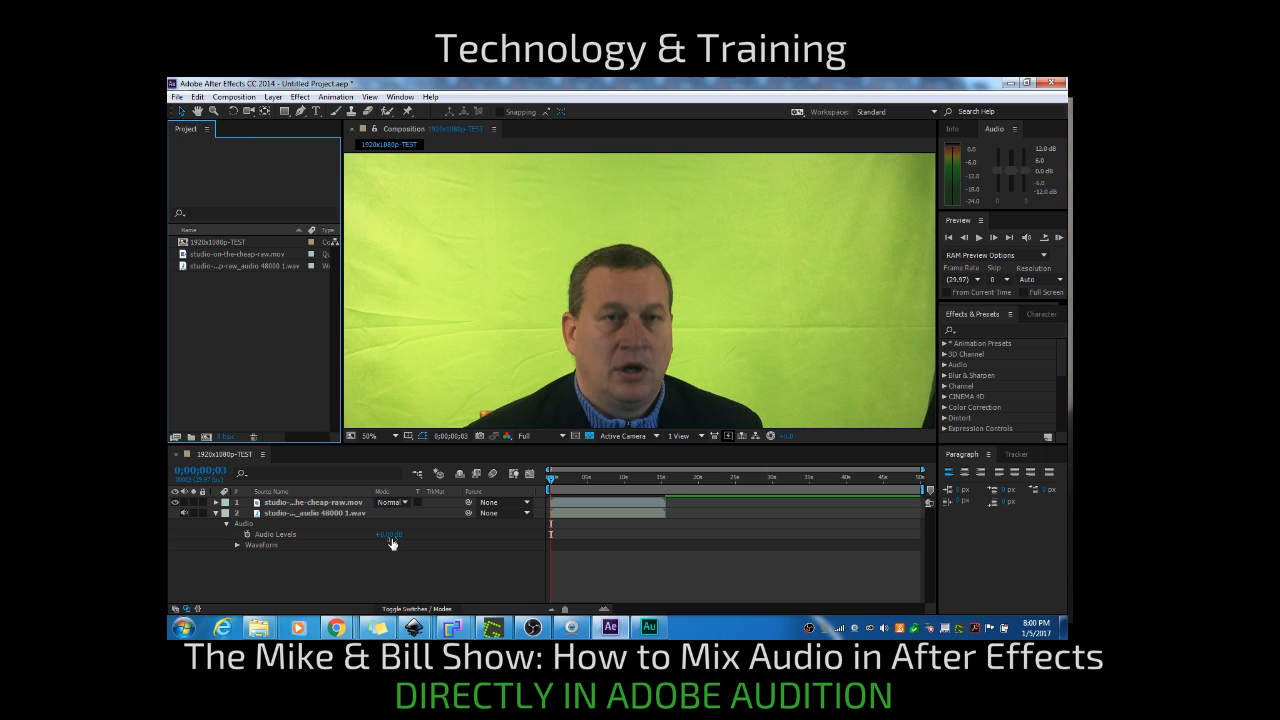
- Switch to OBS Studio and hide the Display Capture source
{"action": "left_click", "coordinate": [532, 627]}
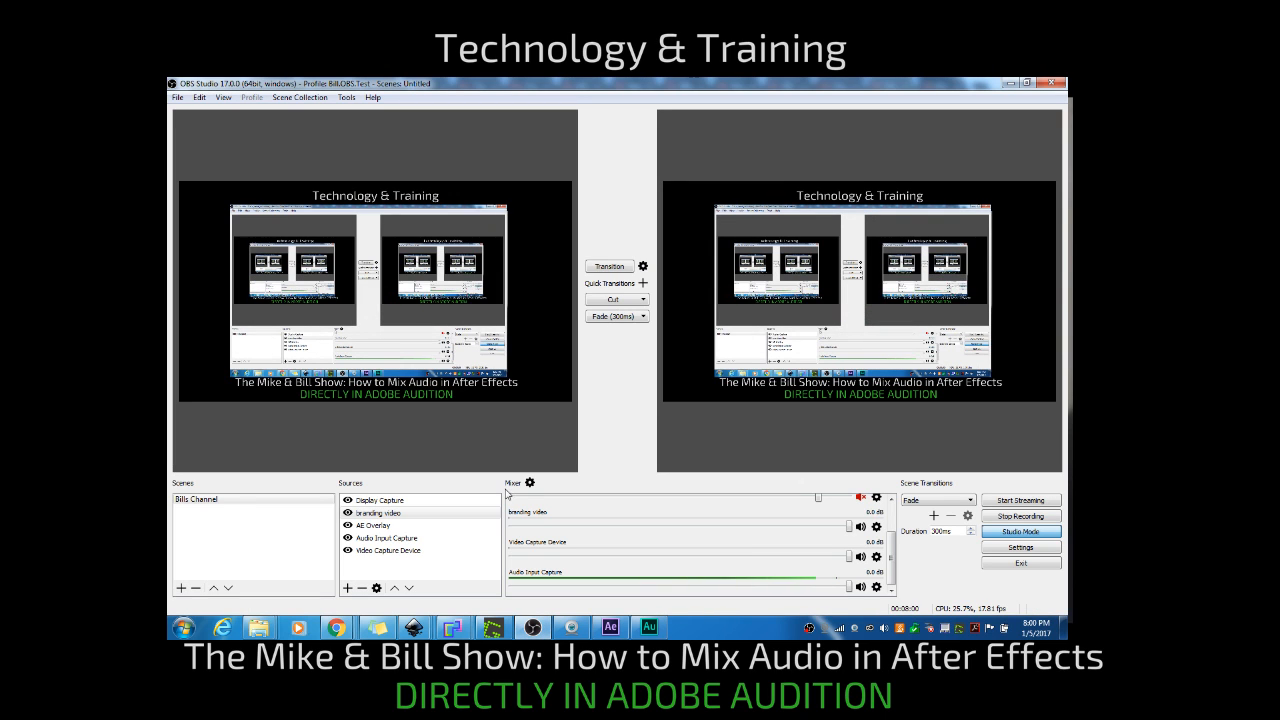
{"action": "left_click", "coordinate": [346, 501]}
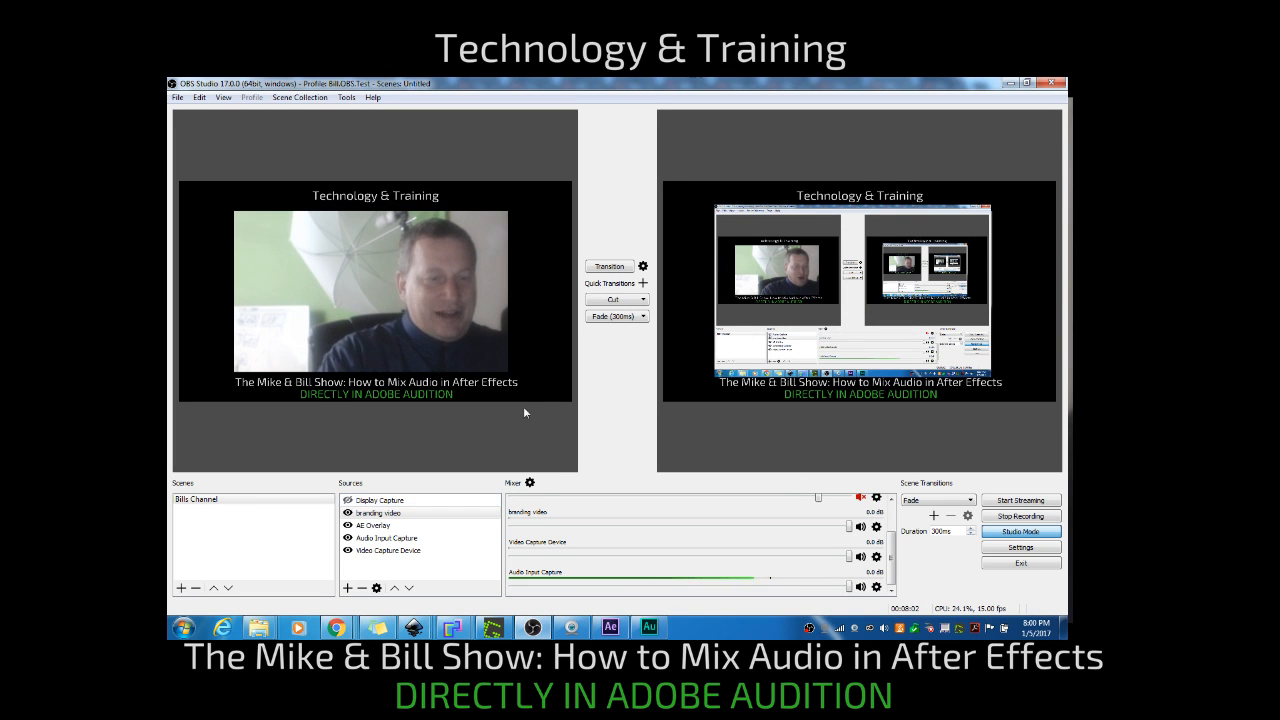